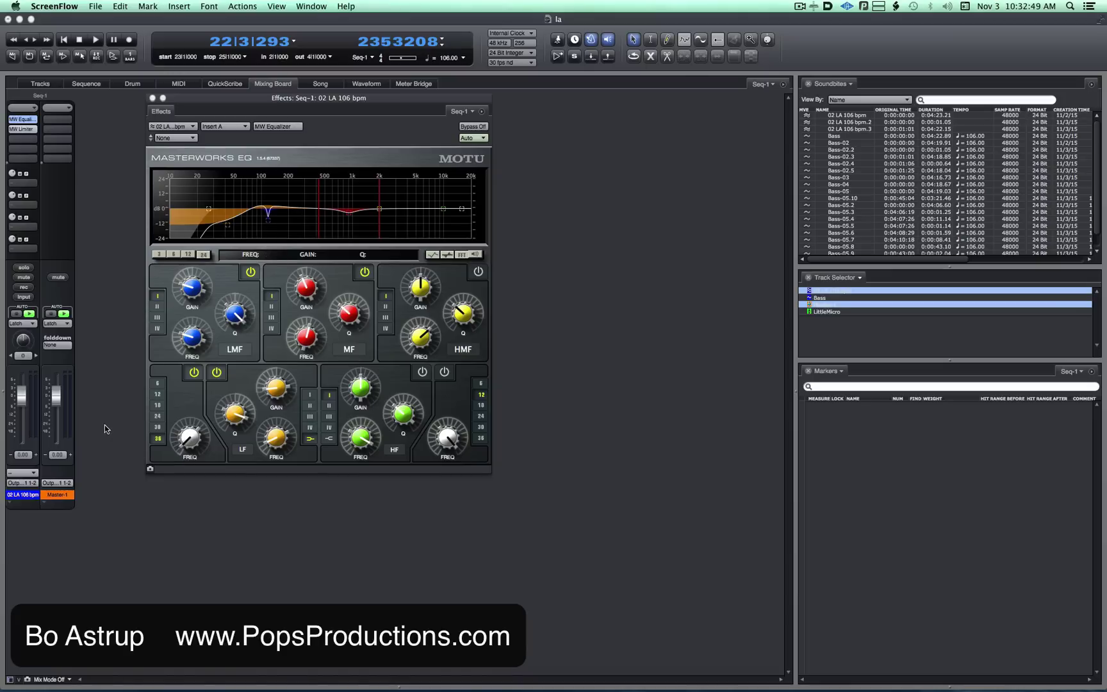
Step: Show and mute the Bass track on the mixing board, then play the song from the start
left_click(844, 297)
left_click(59, 279)
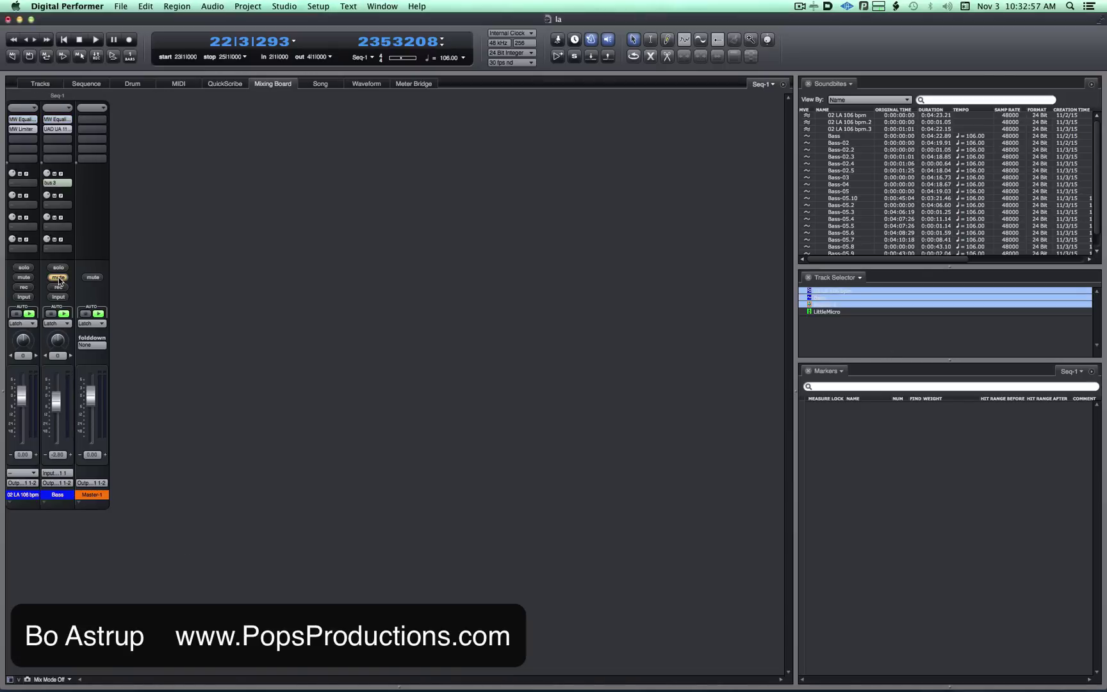
left_click(80, 40)
key("space")
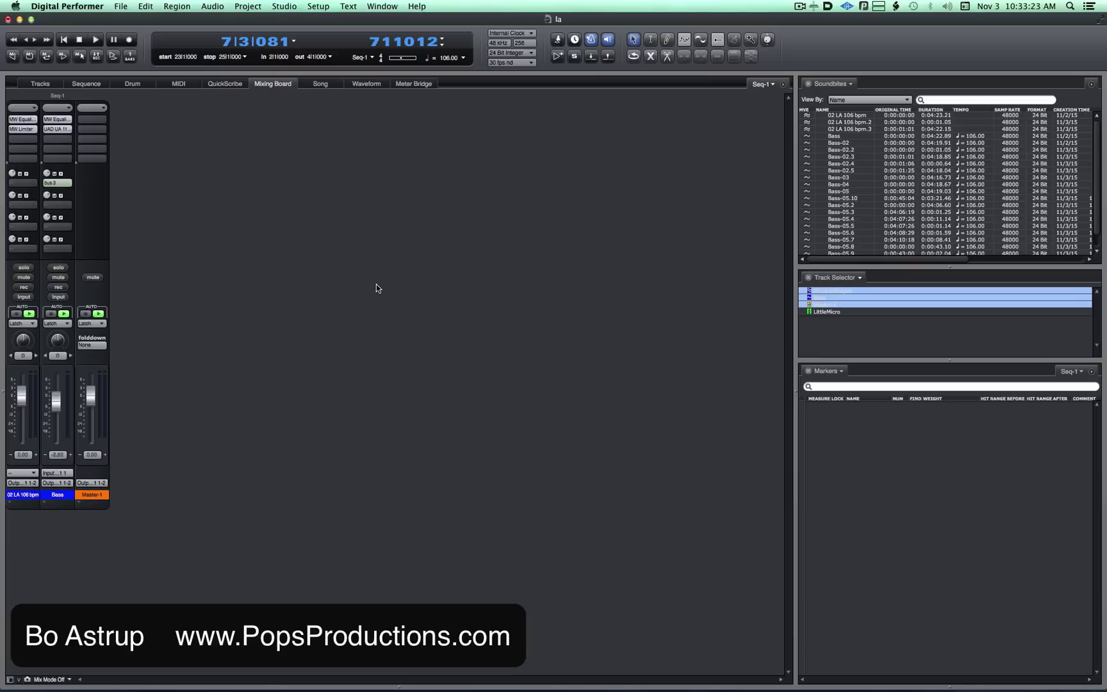
Step: Create a MIDI track and a paired instrument track using Add Track > Instruments with Options
left_click(248, 6)
mouse_move(277, 20)
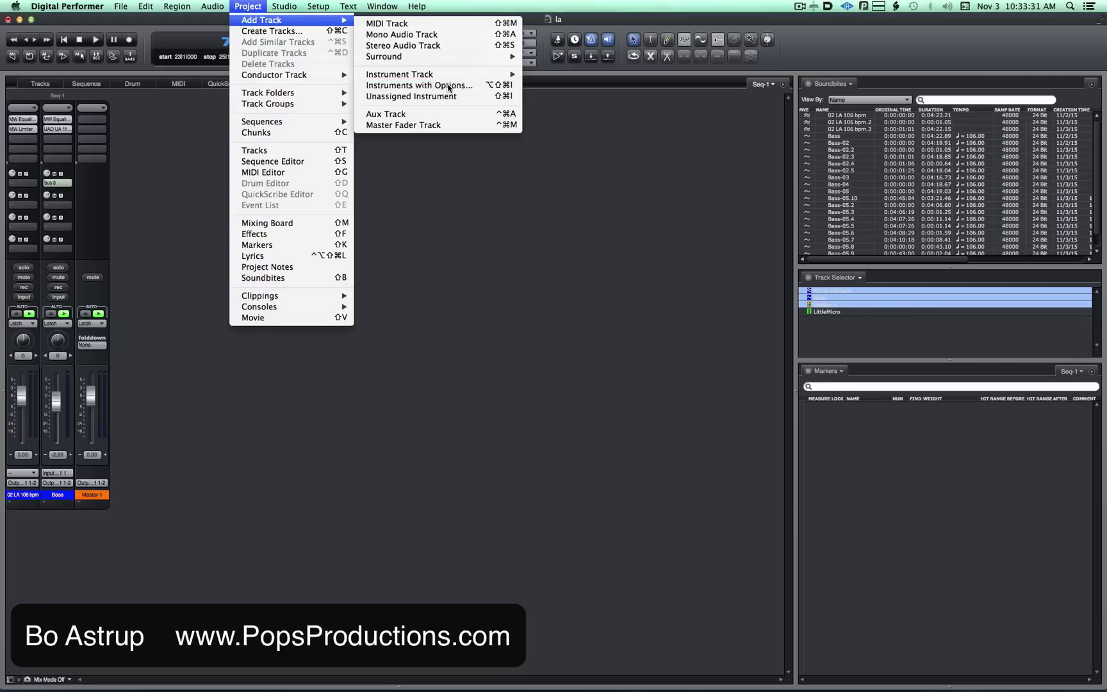
left_click(448, 86)
left_click(739, 413)
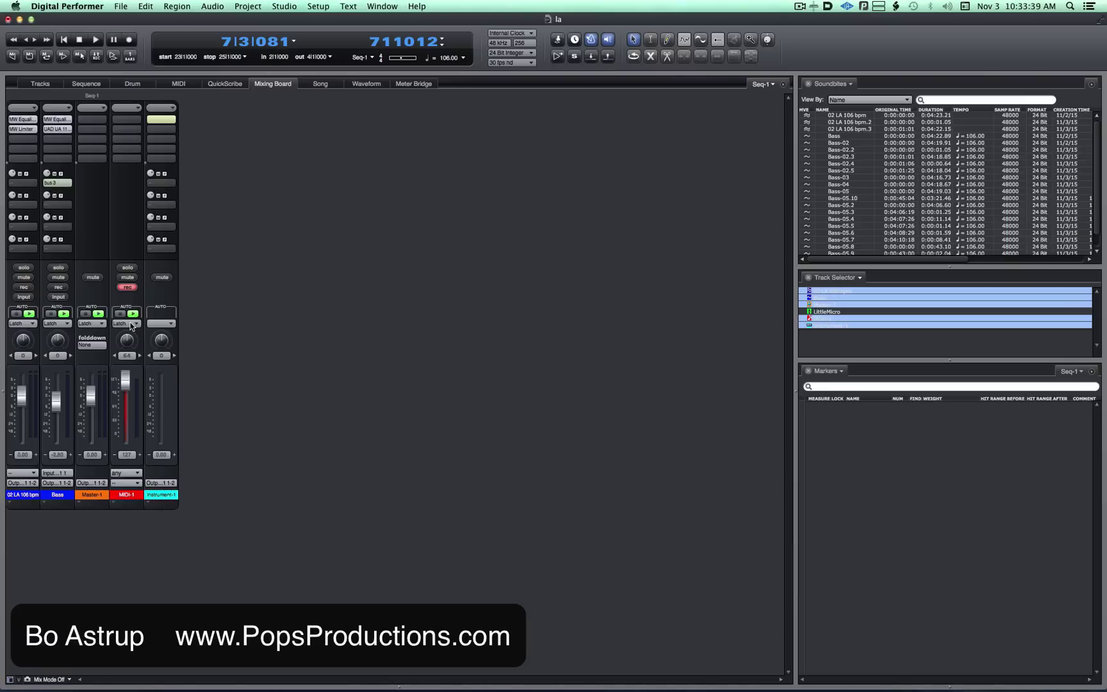
Step: Load MX4 from the All instruments list onto the instrument track and reposition its window
left_click(127, 286)
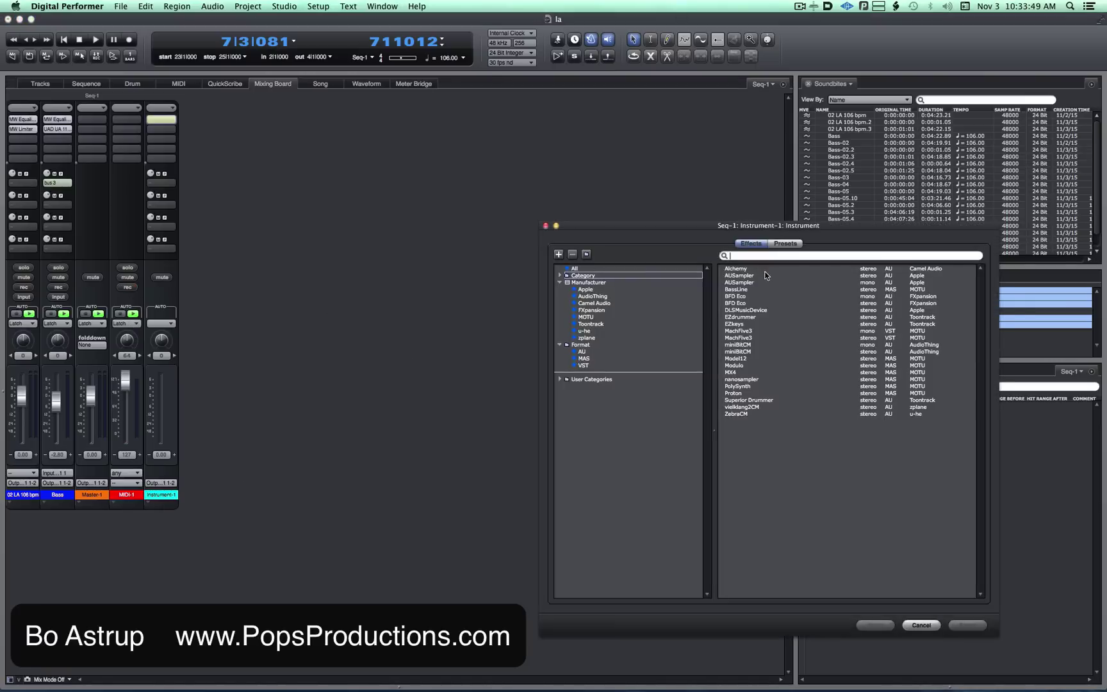
left_click(640, 267)
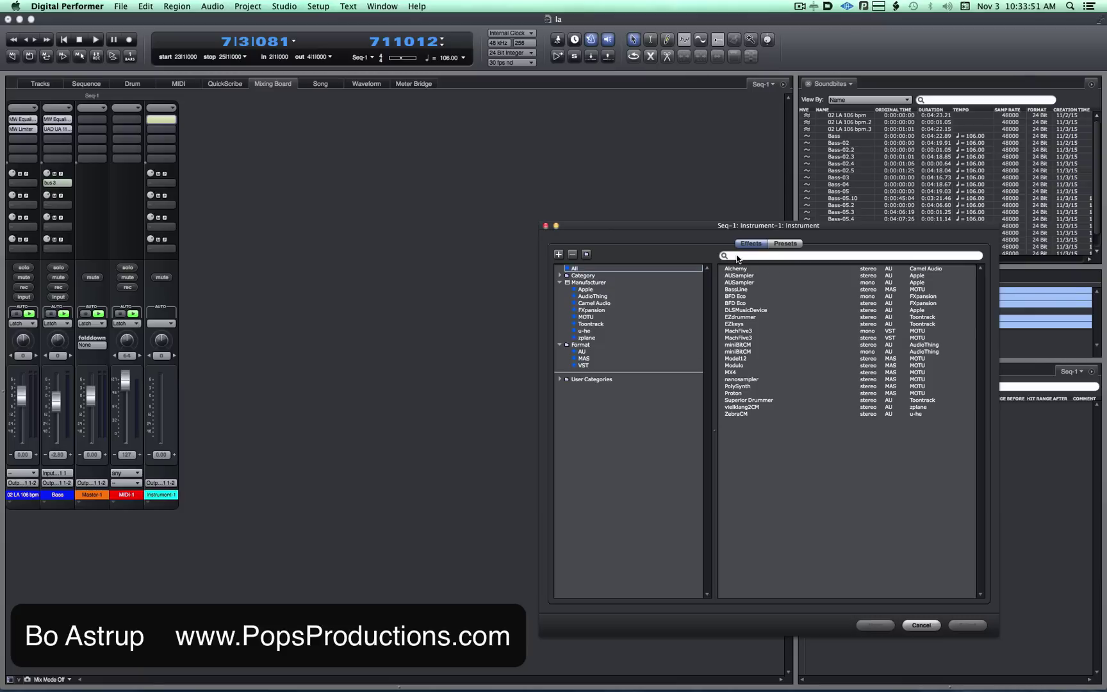
type("mx4")
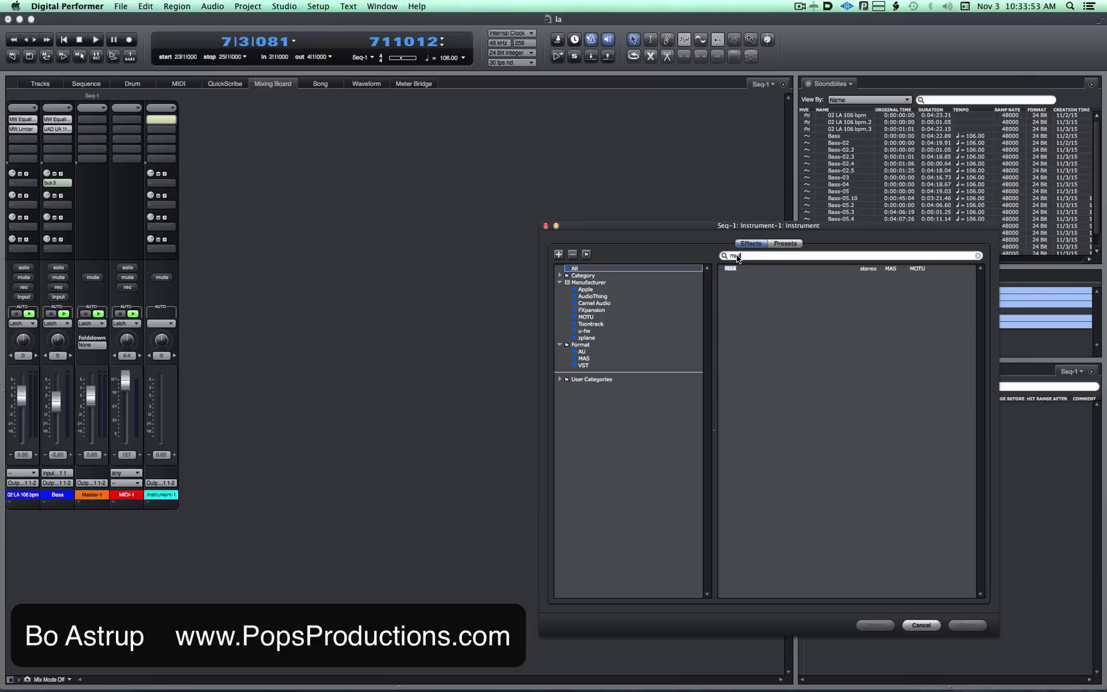
double_click(733, 268)
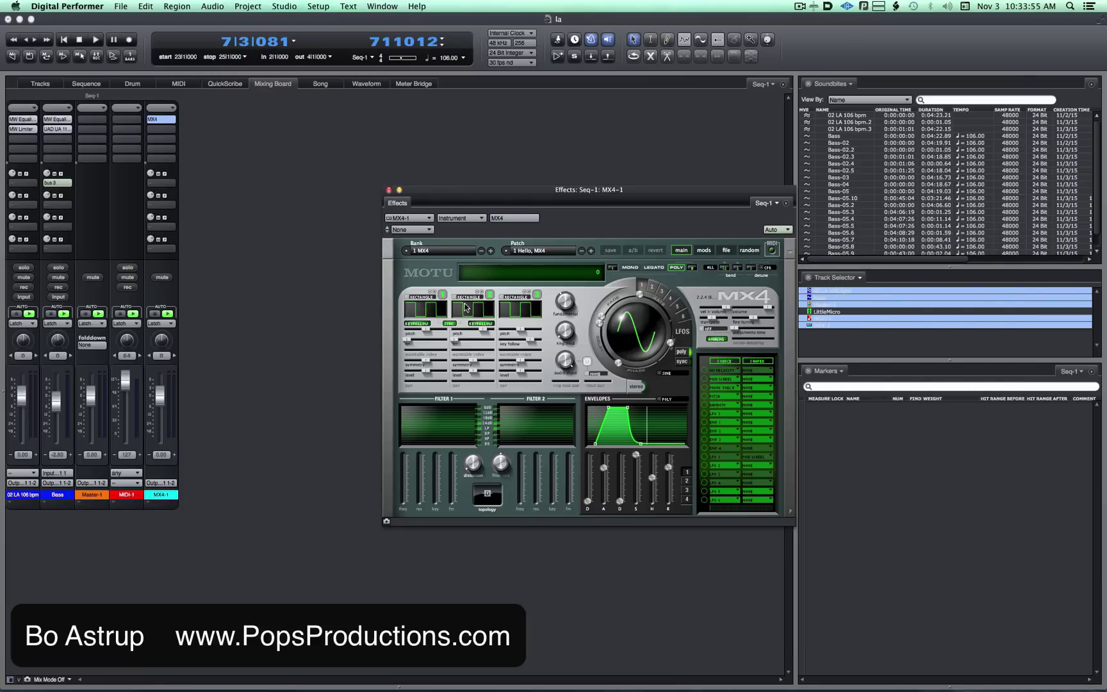
left_click_drag(479, 191, 366, 156)
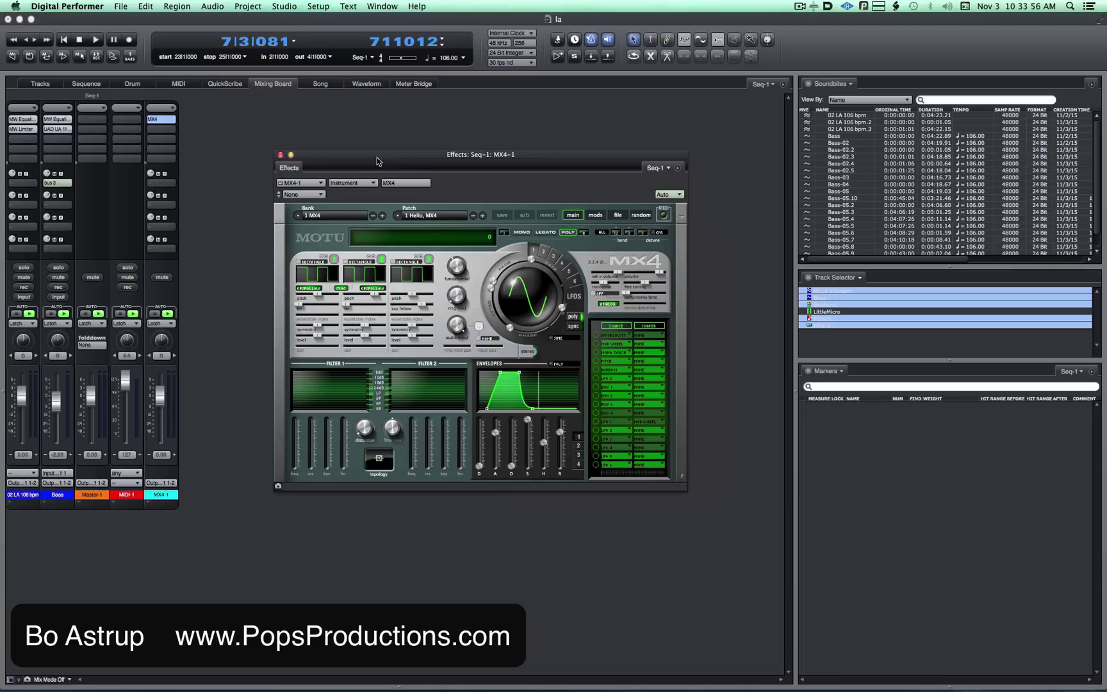
left_click(677, 170)
left_click(707, 176)
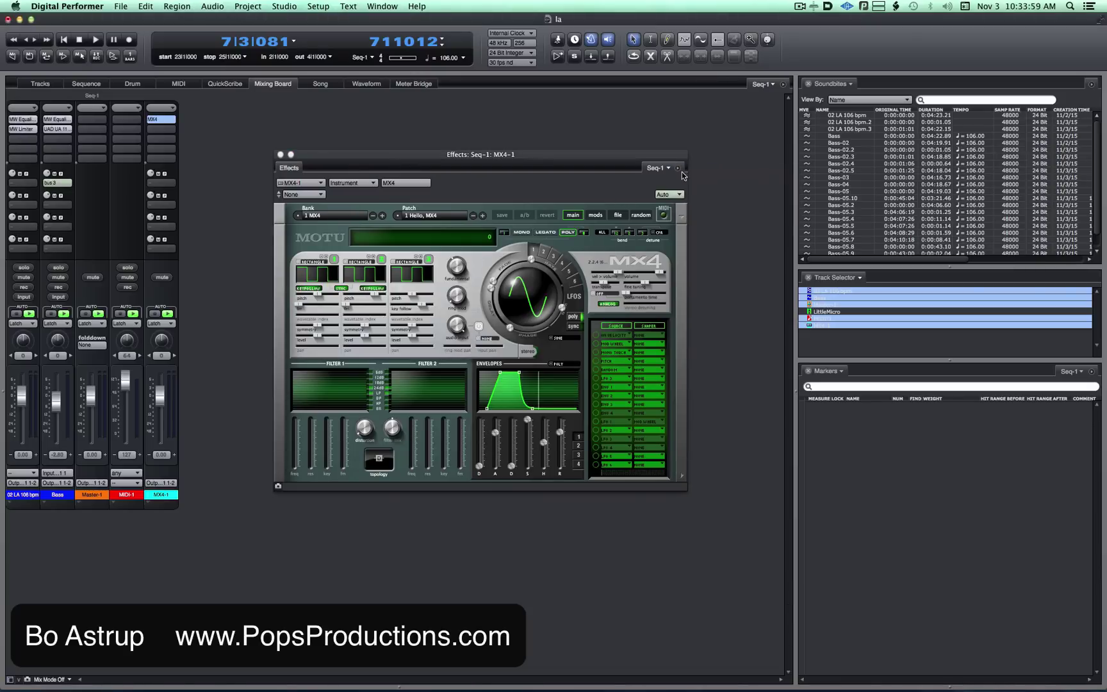
Step: Route MIDI-1's output to MX4-1 > MX4-1-in
left_click(127, 484)
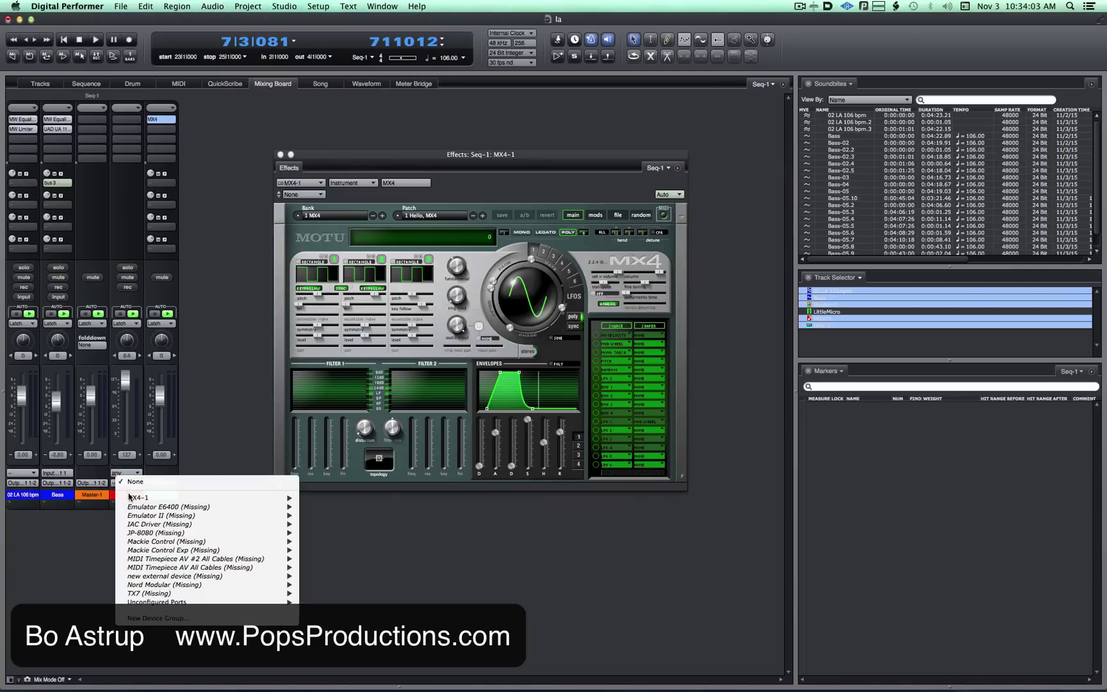
mouse_move(139, 498)
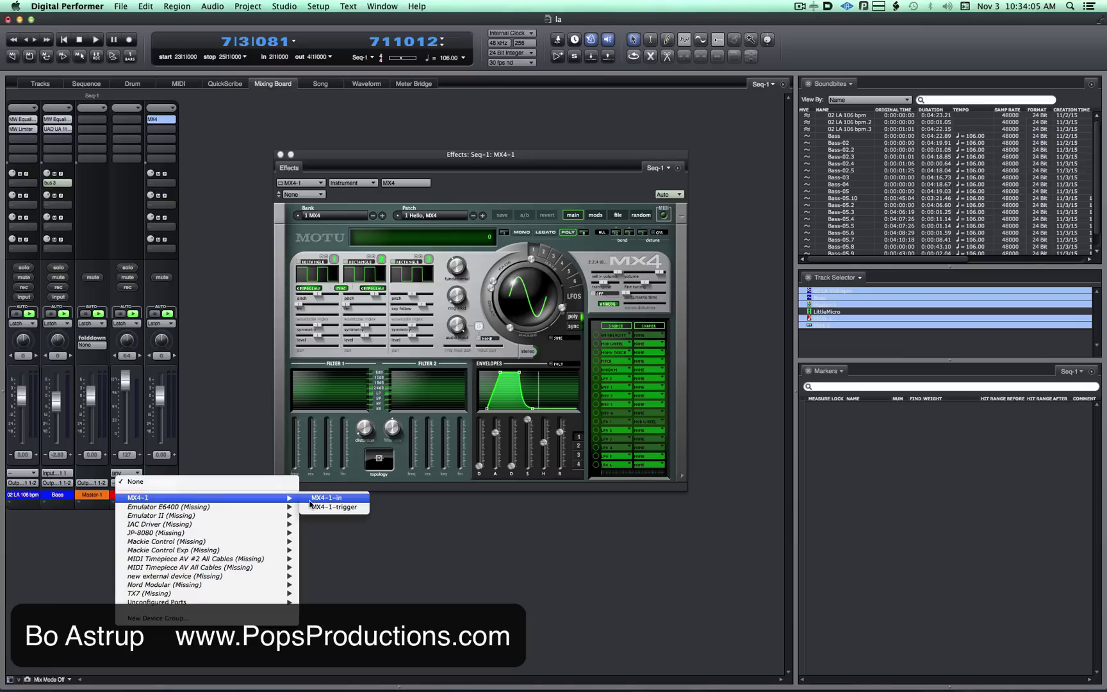
left_click(326, 498)
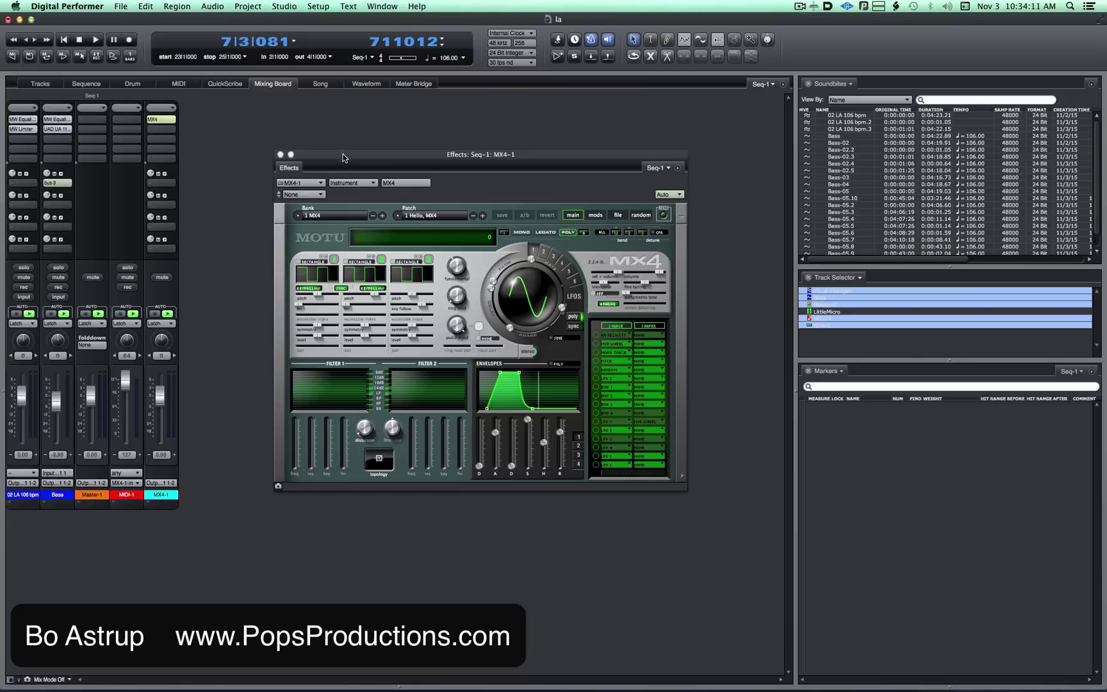
left_click_drag(344, 158, 365, 141)
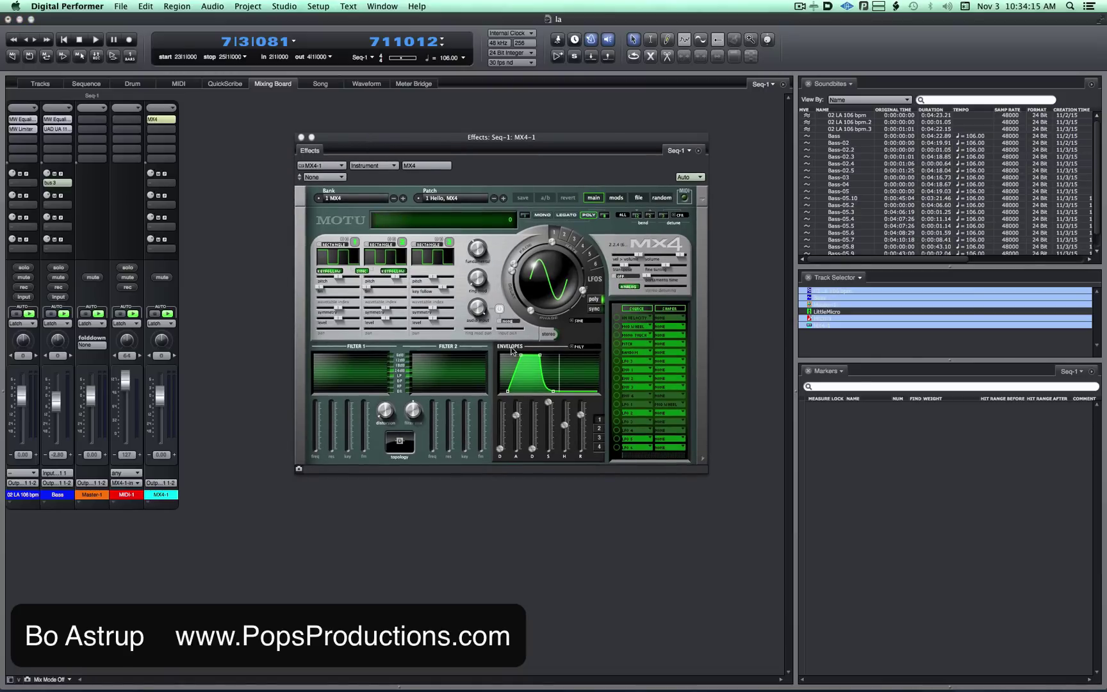
Step: Open the MX4's input bus list and dismiss it without choosing
left_click(512, 327)
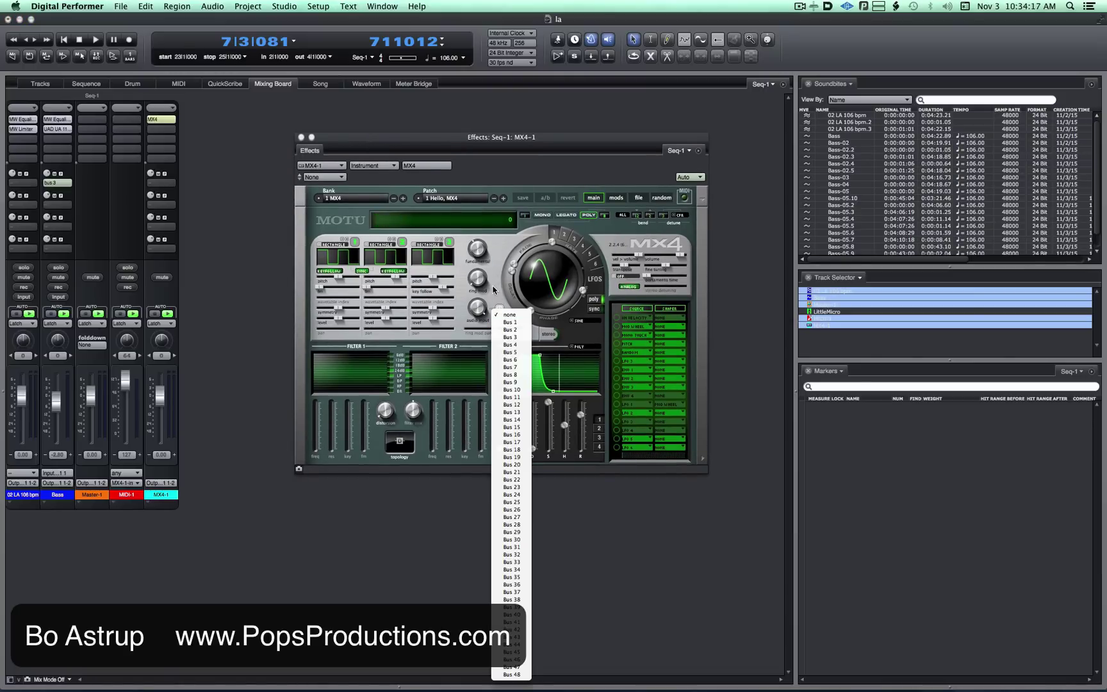
left_click(497, 291)
left_click(510, 326)
left_click(286, 291)
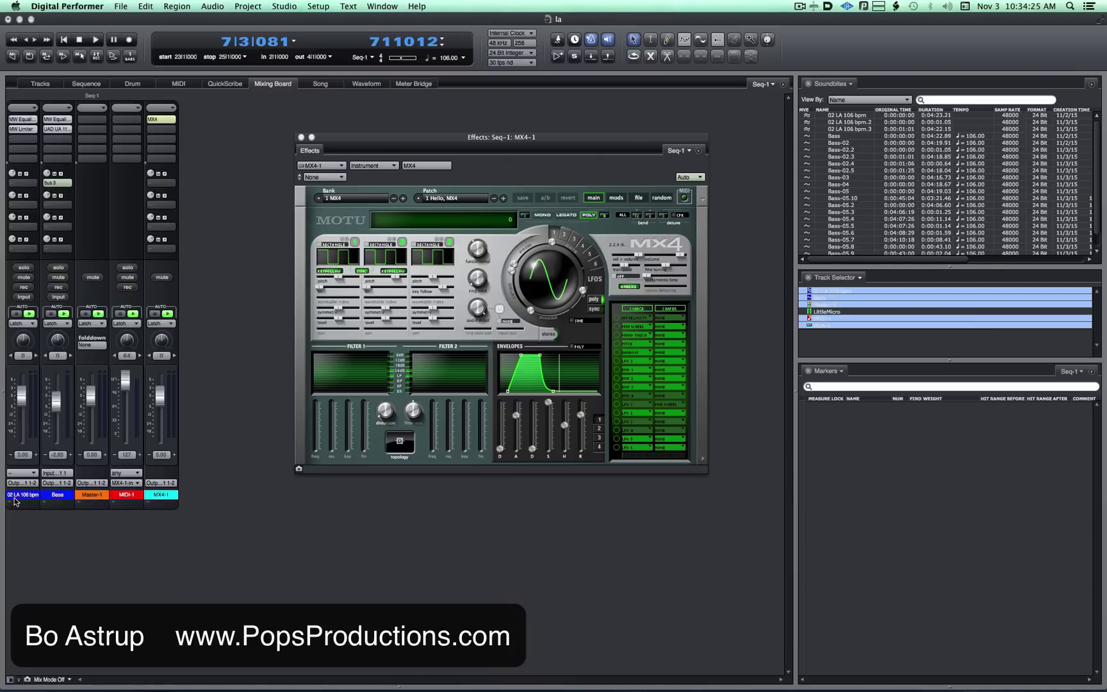
Step: Send the song track's audio to bus 1-2
left_click(21, 184)
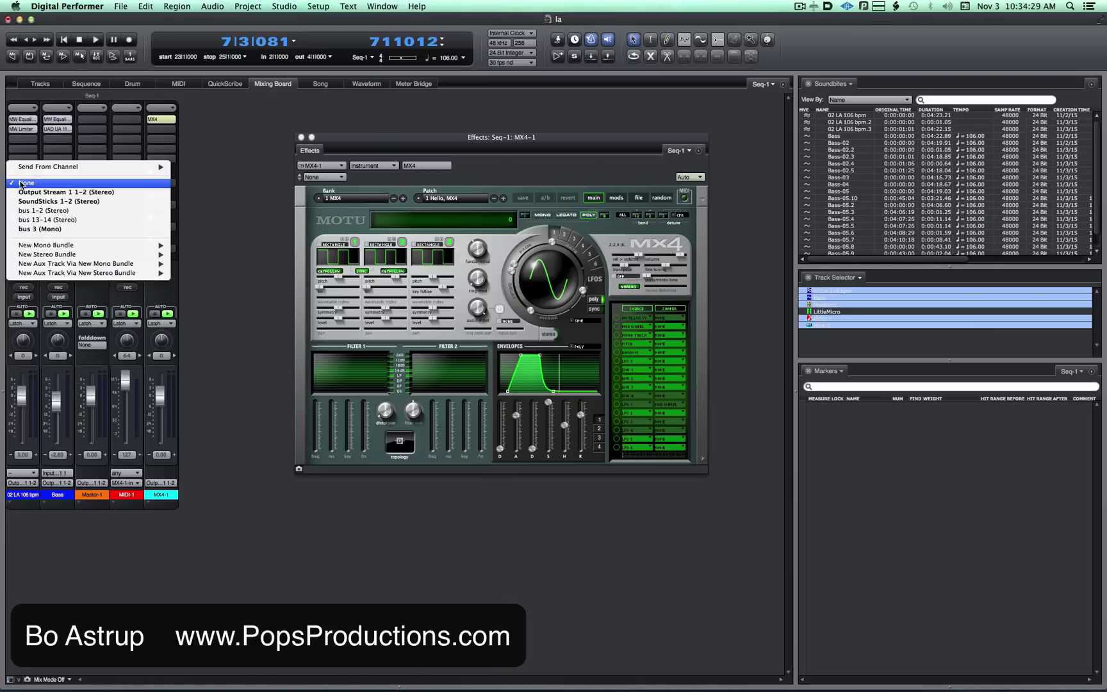
left_click(74, 213)
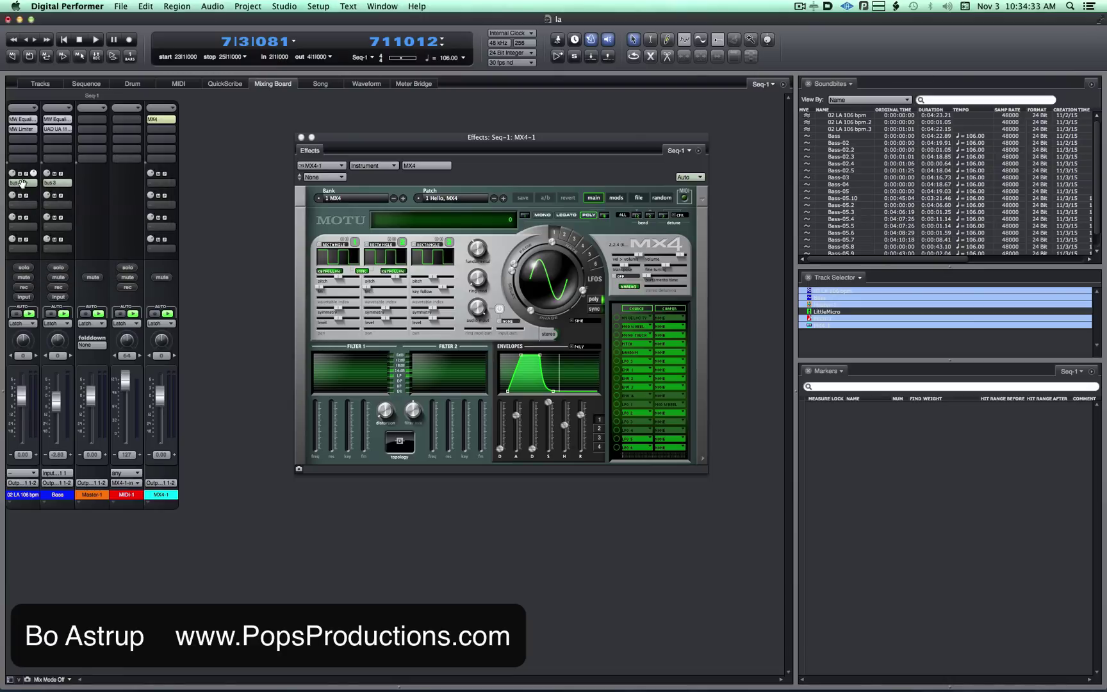
left_click(514, 322)
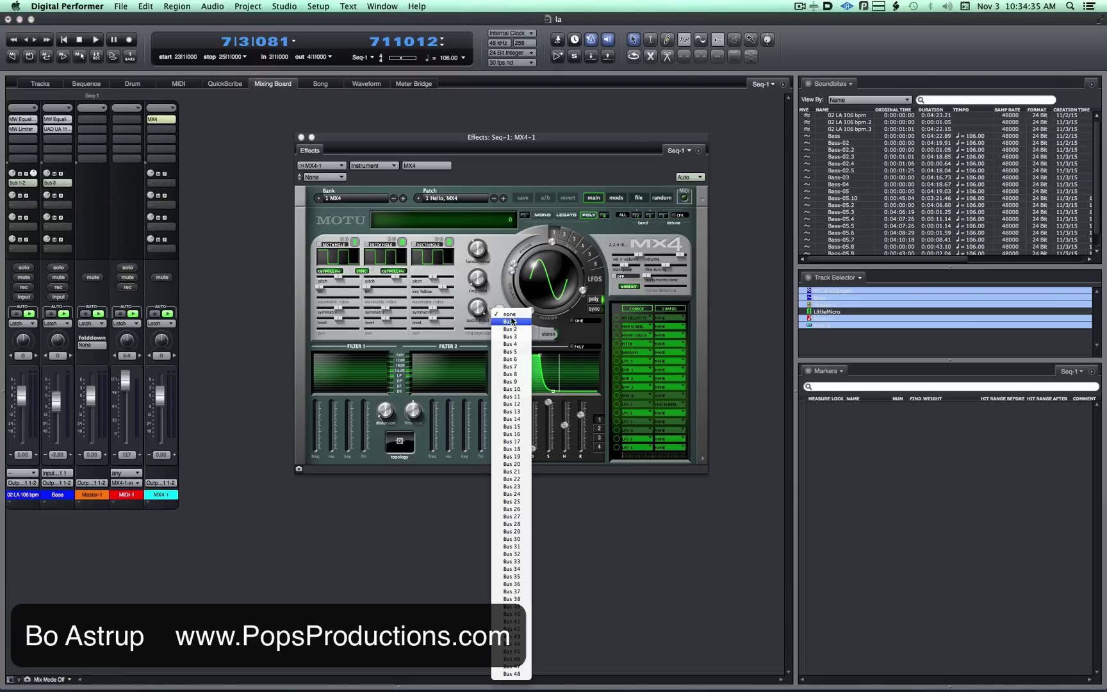
left_click(559, 685)
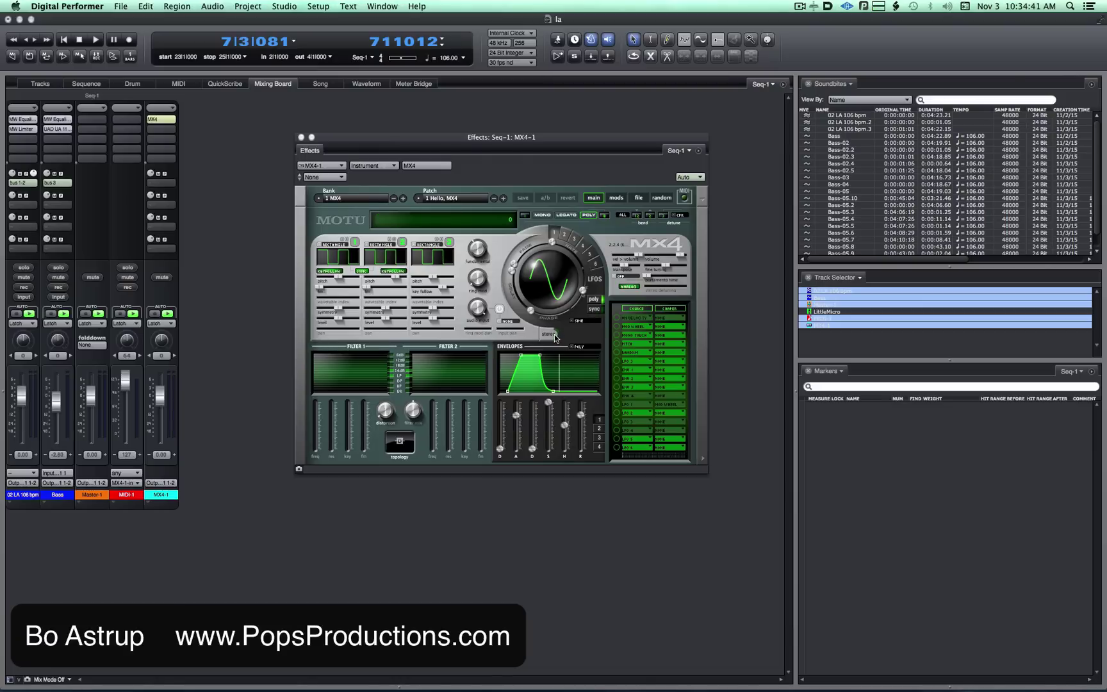
Step: Set the MX4 audio input to stereo Bus 1-2 and switch the input on
left_click(509, 325)
mouse_move(515, 331)
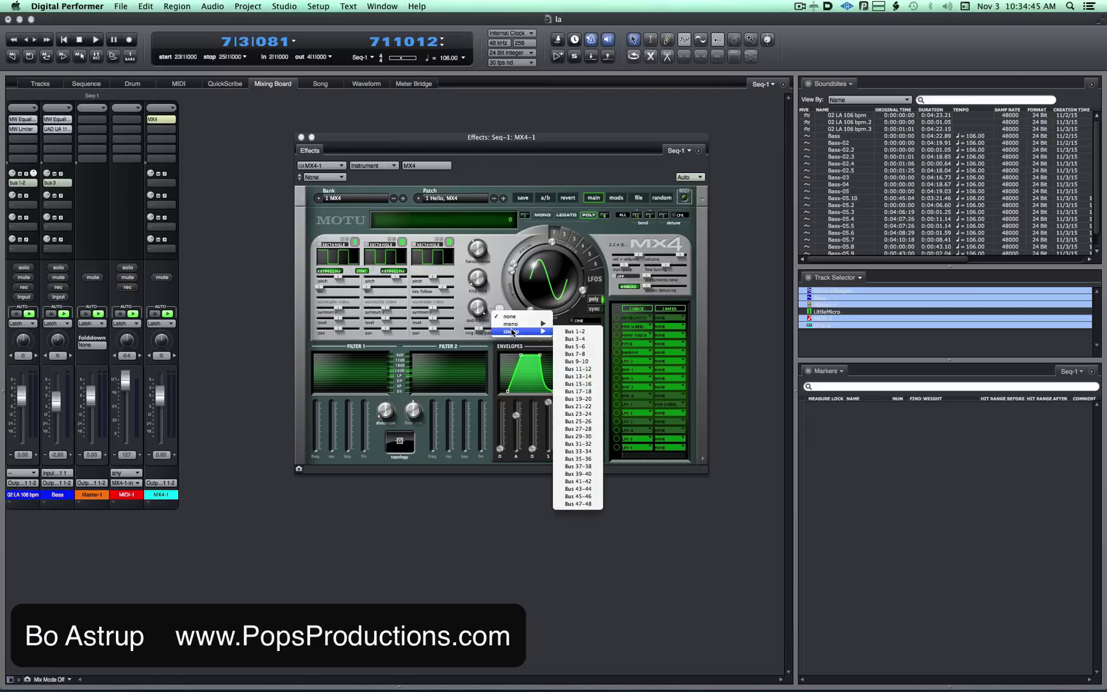
left_click(513, 331)
left_click(553, 336)
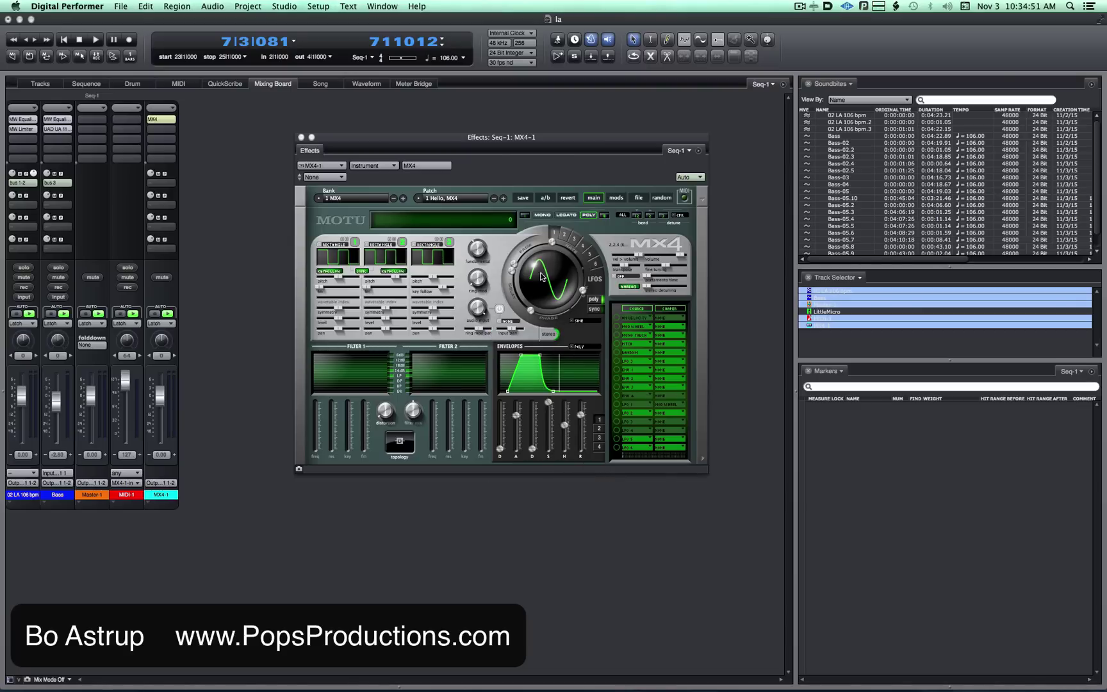
left_click(509, 325)
mouse_move(512, 329)
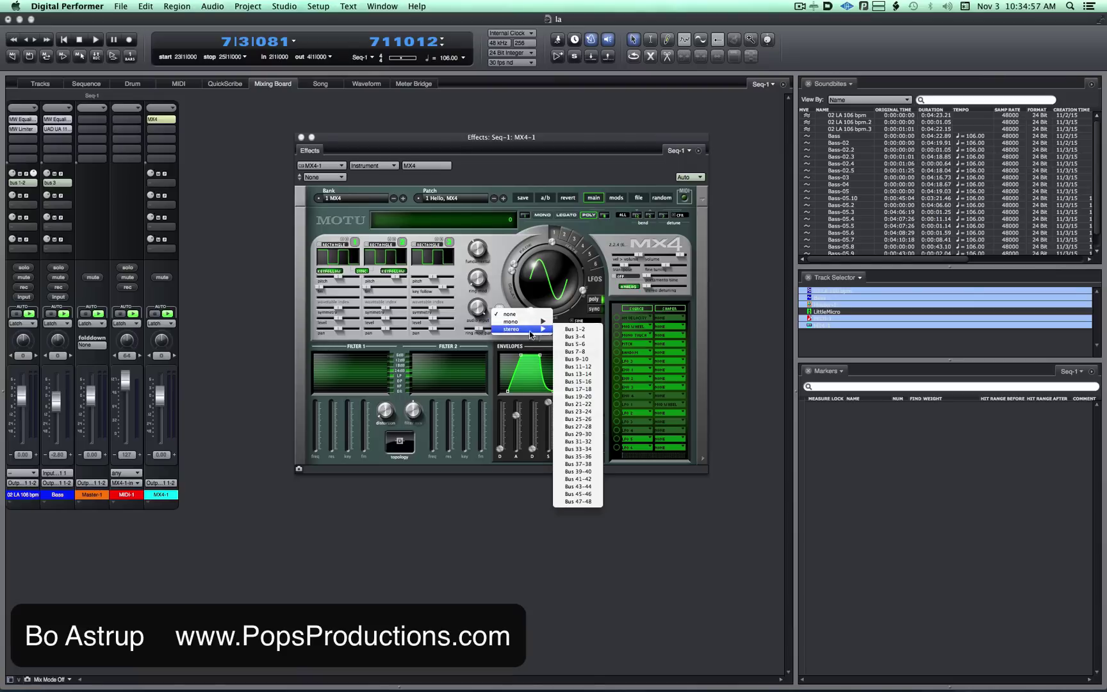
left_click(575, 329)
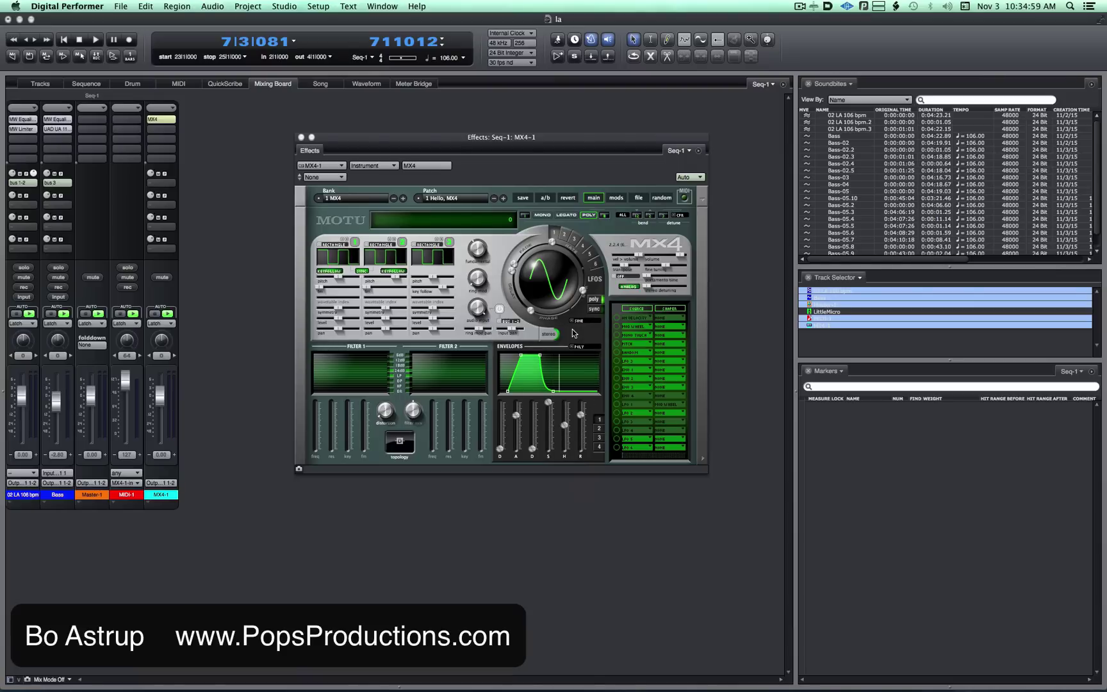
left_click(501, 309)
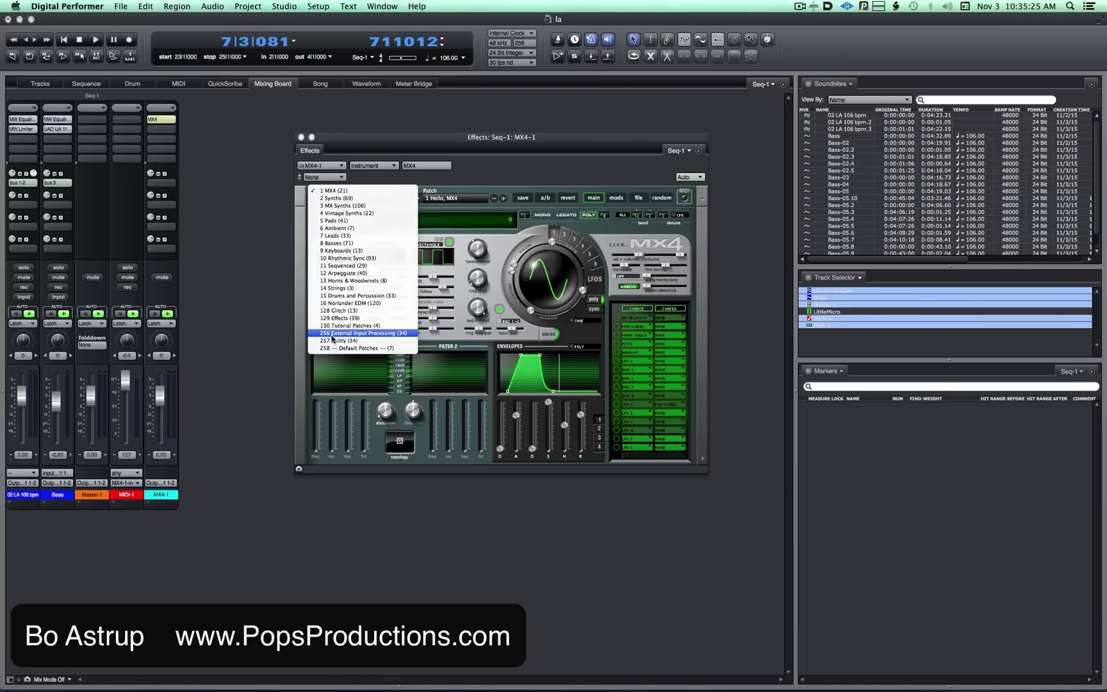
Step: Load the MX4's External Input Processing bank and start playing the song
left_click(388, 333)
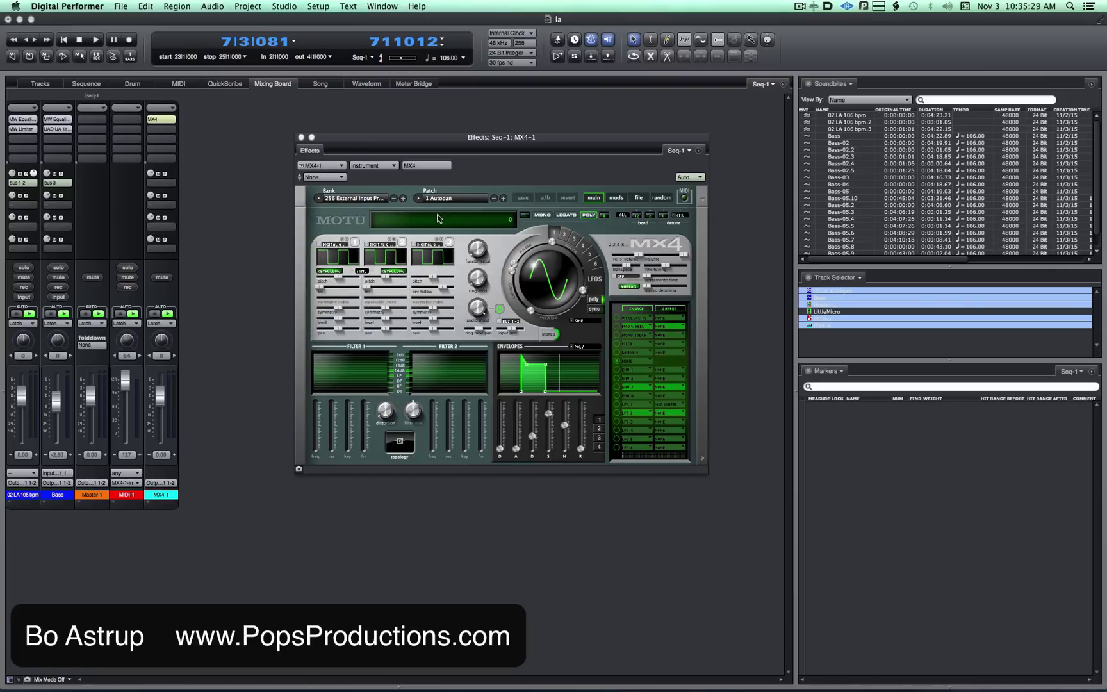
left_click(423, 199)
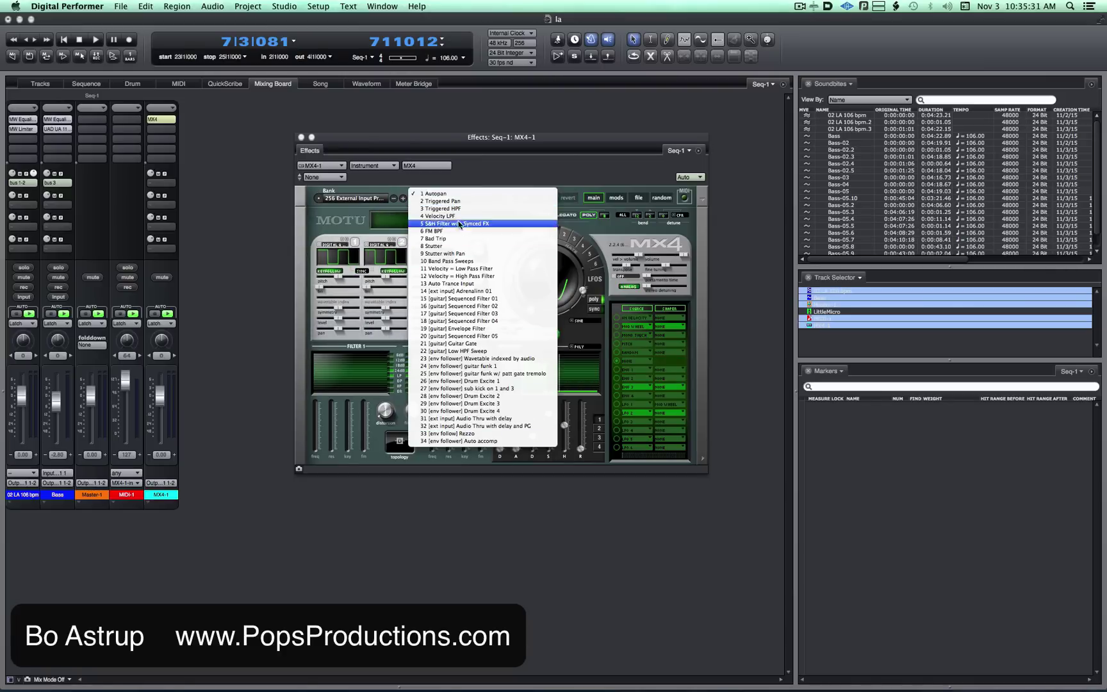
left_click(464, 175)
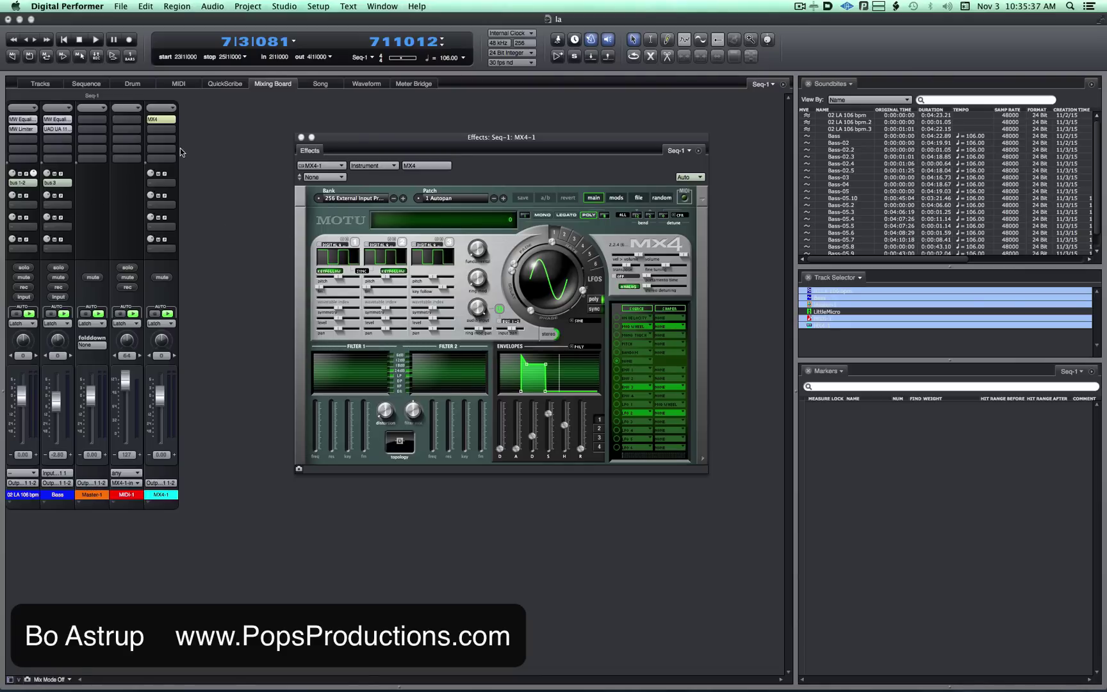
left_click(94, 39)
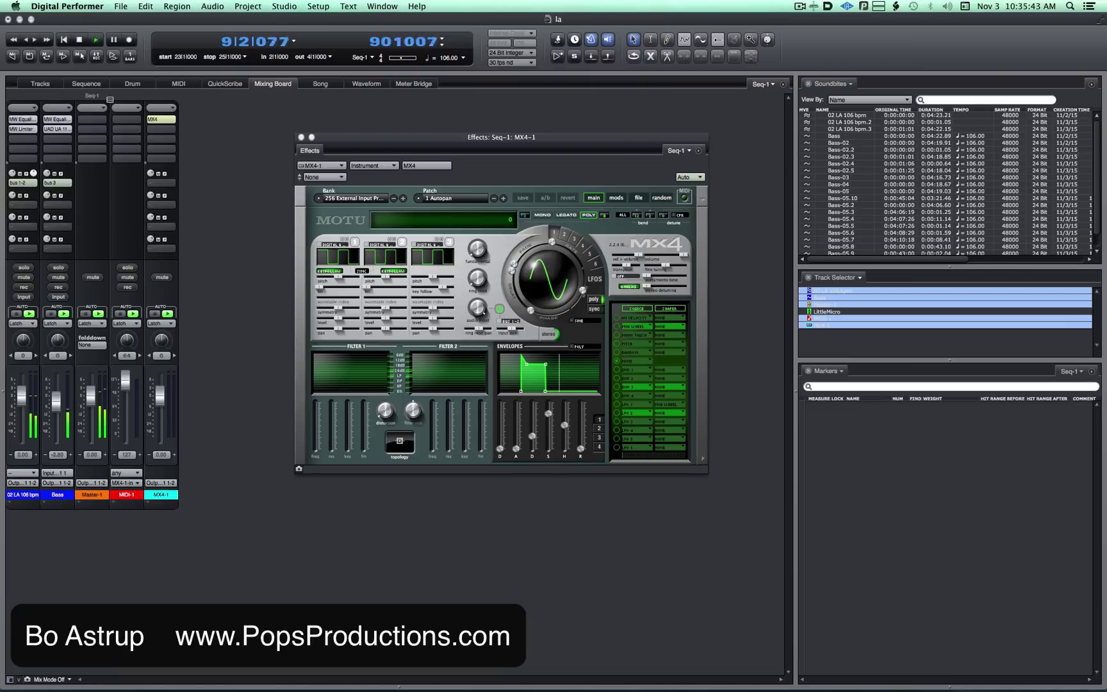
Step: Stop playback after listening to the MX4 with the song
left_click(80, 39)
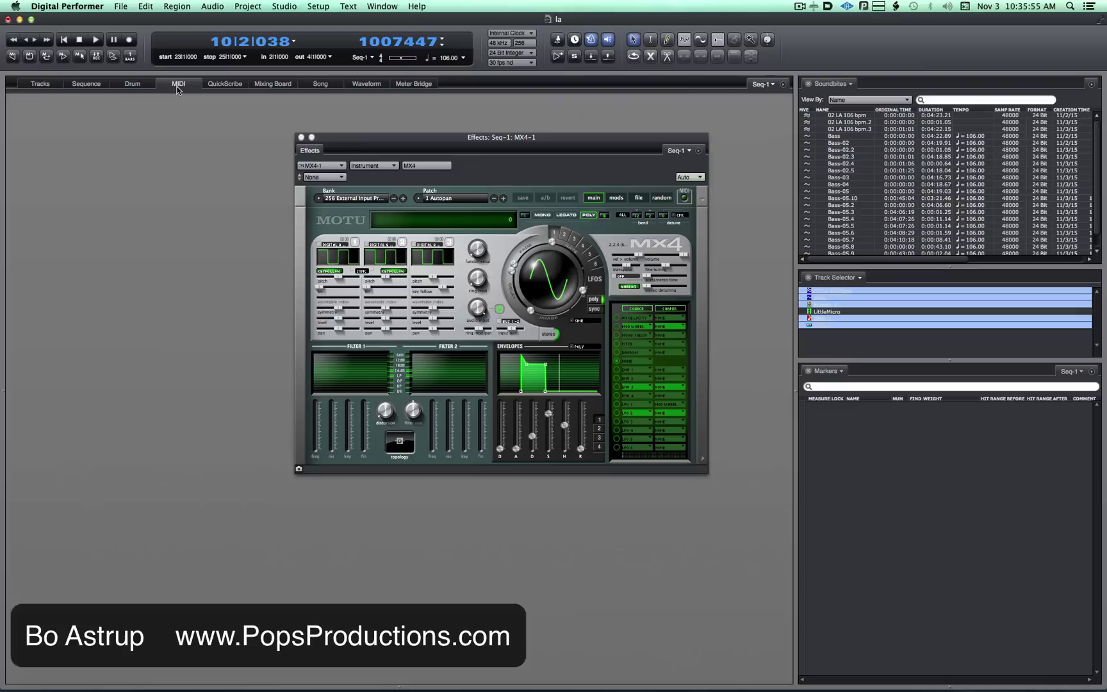
Step: In the MIDI editor, draw a first note at the sequence start with the pencil tool
left_click(178, 84)
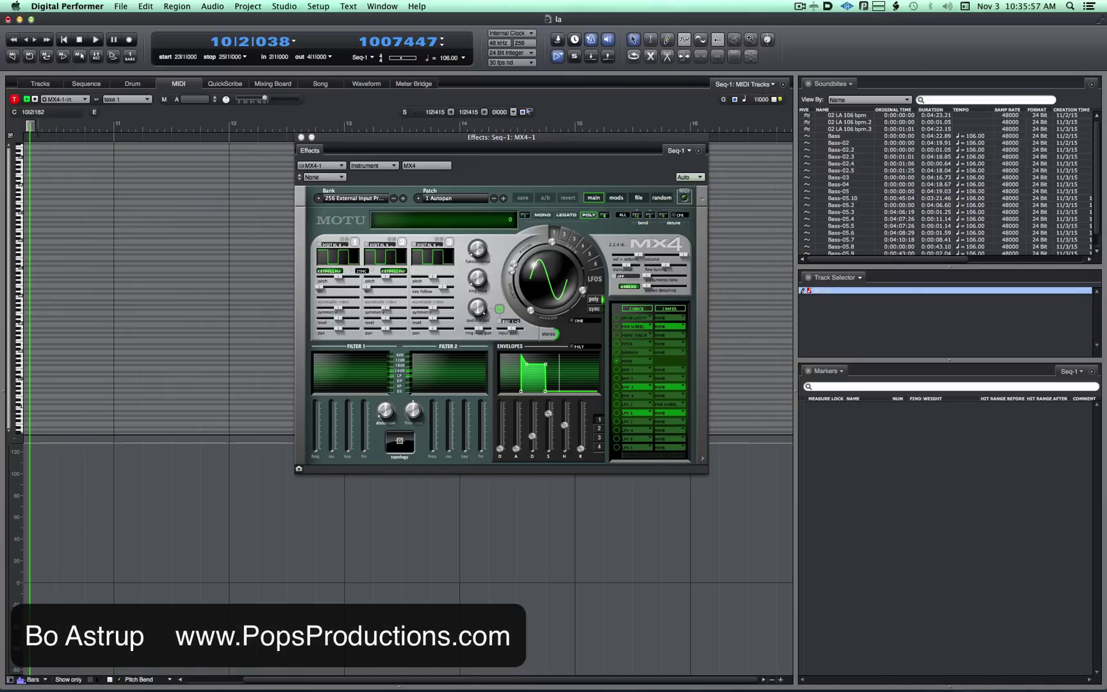
key("Return")
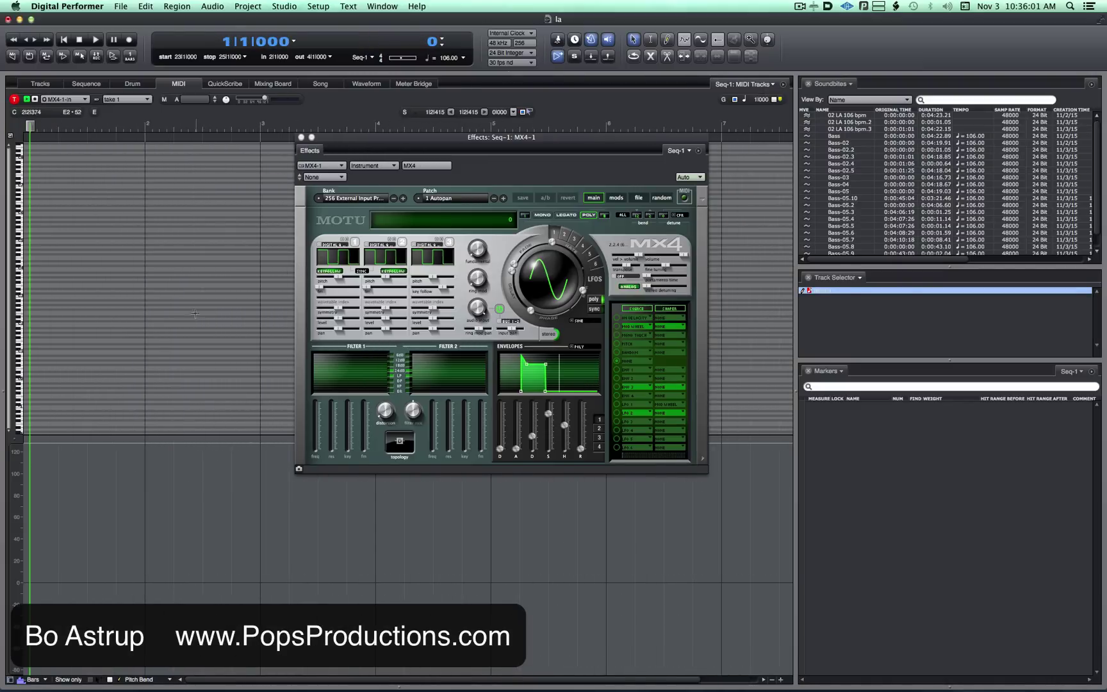
key("p")
left_click_drag(167, 320, 288, 318)
left_click_drag(355, 140, 249, 450)
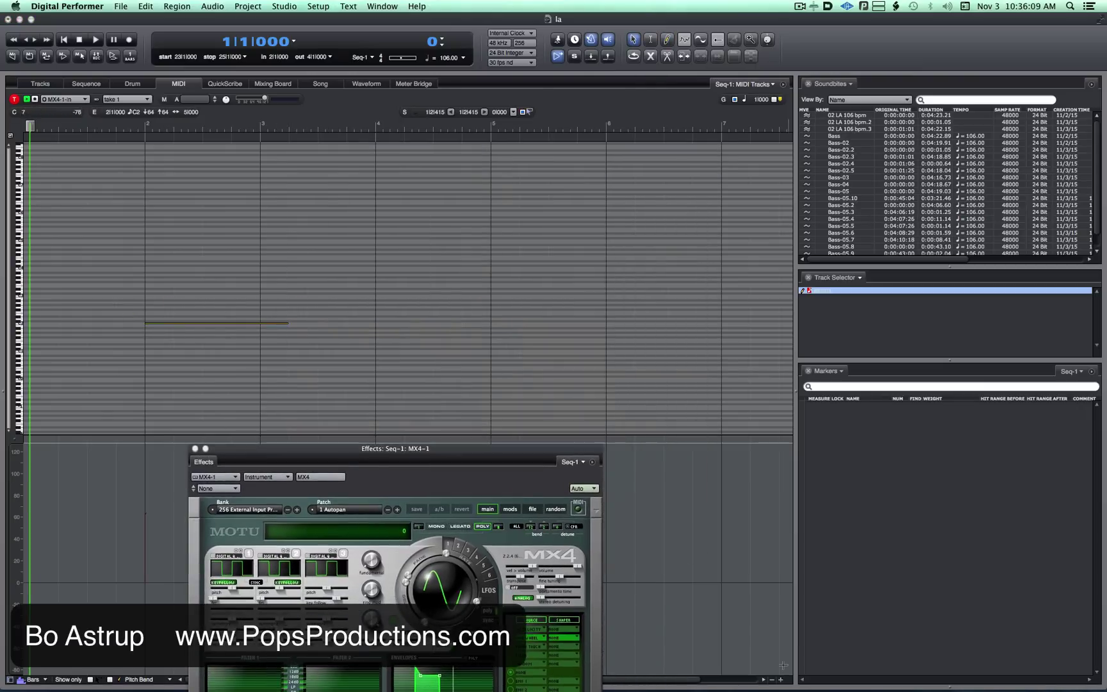
Step: Zoom out and draw a long C2 note spanning many bars
left_click(772, 681)
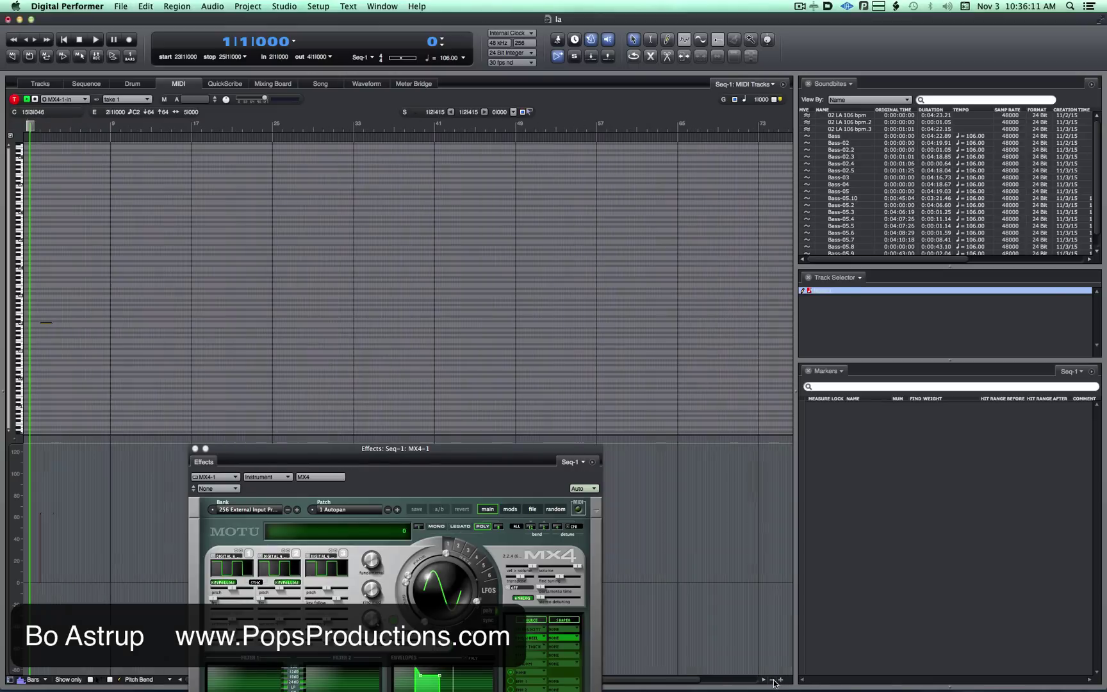
key("space")
left_click_drag(60, 322, 783, 336)
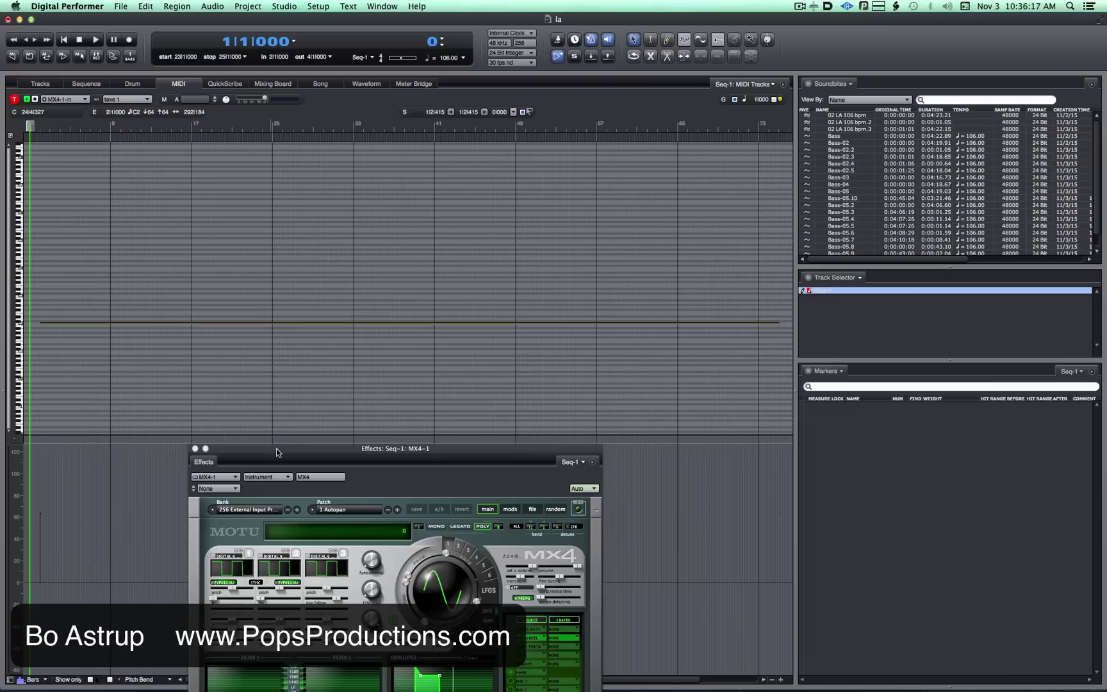
left_click_drag(276, 449, 400, 183)
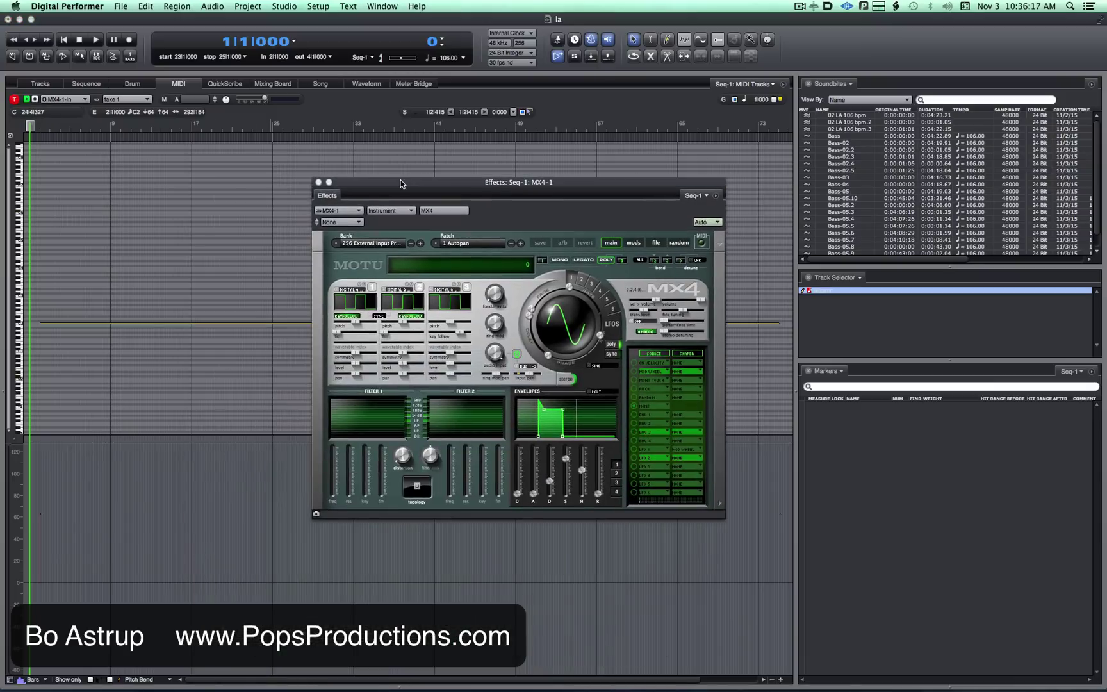
Step: Close the MX4 plugin window from the Sequence editor
left_click(90, 84)
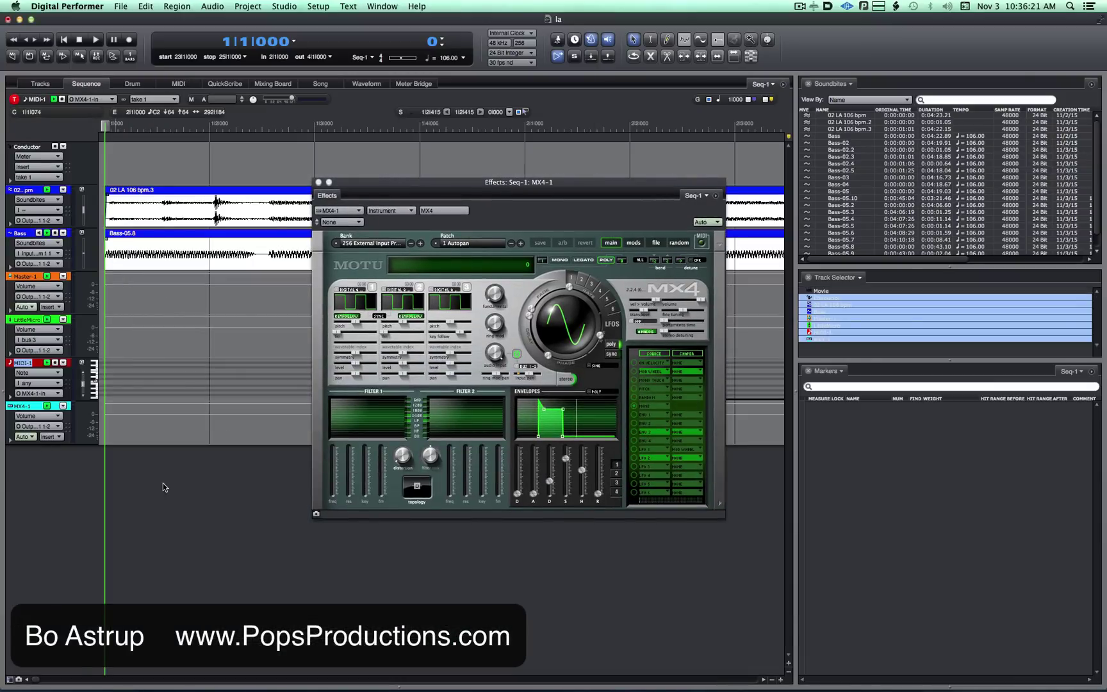
left_click_drag(358, 184, 382, 336)
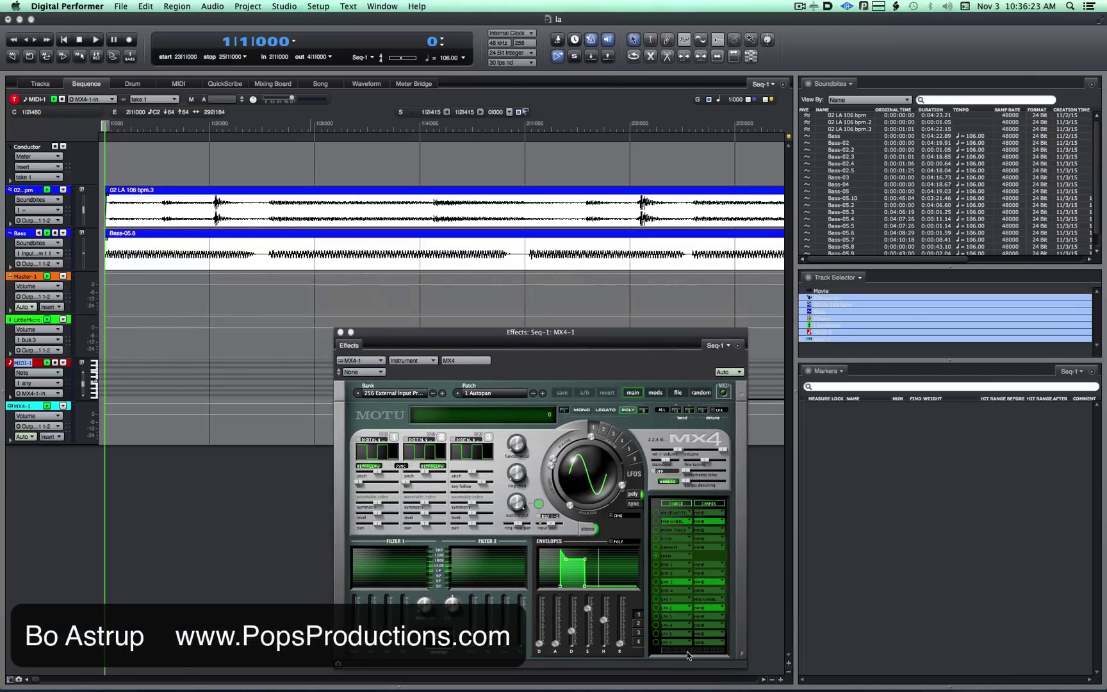
left_click(737, 345)
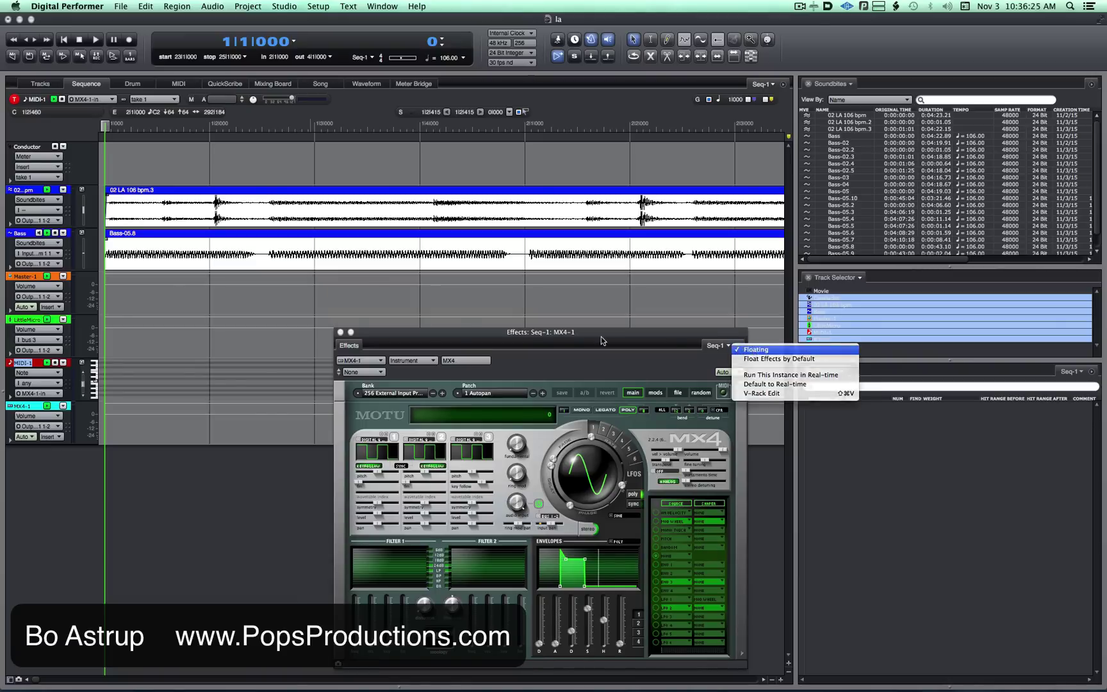
left_click(340, 333)
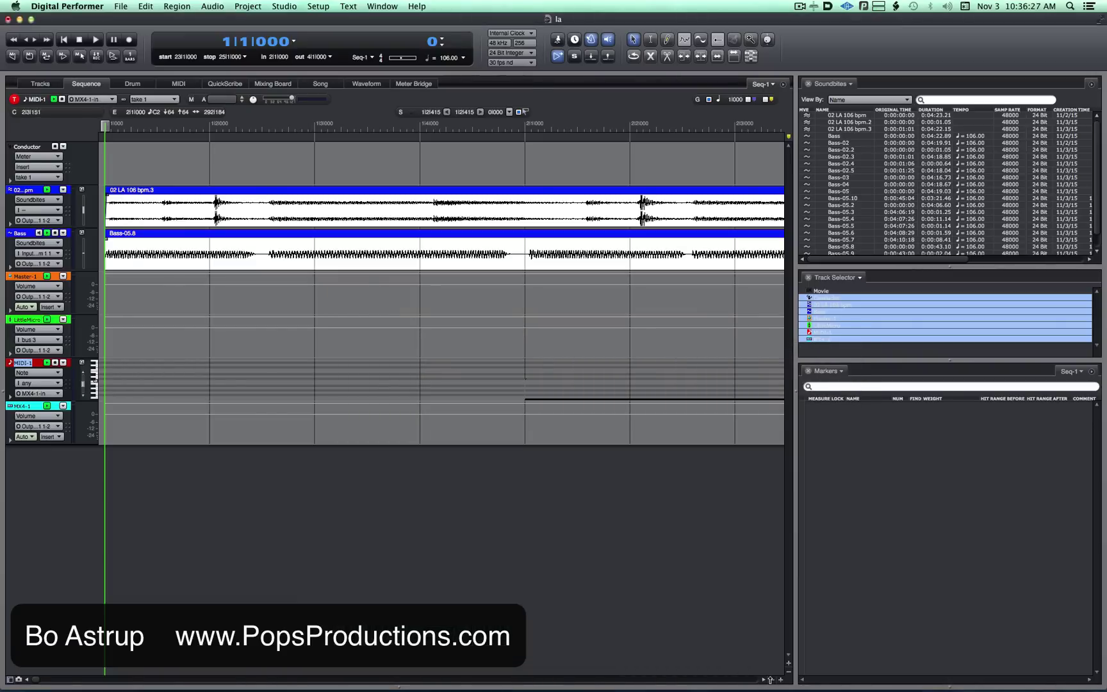
Step: Move the long note's start to the vocal entry while the song plays
left_click(772, 680)
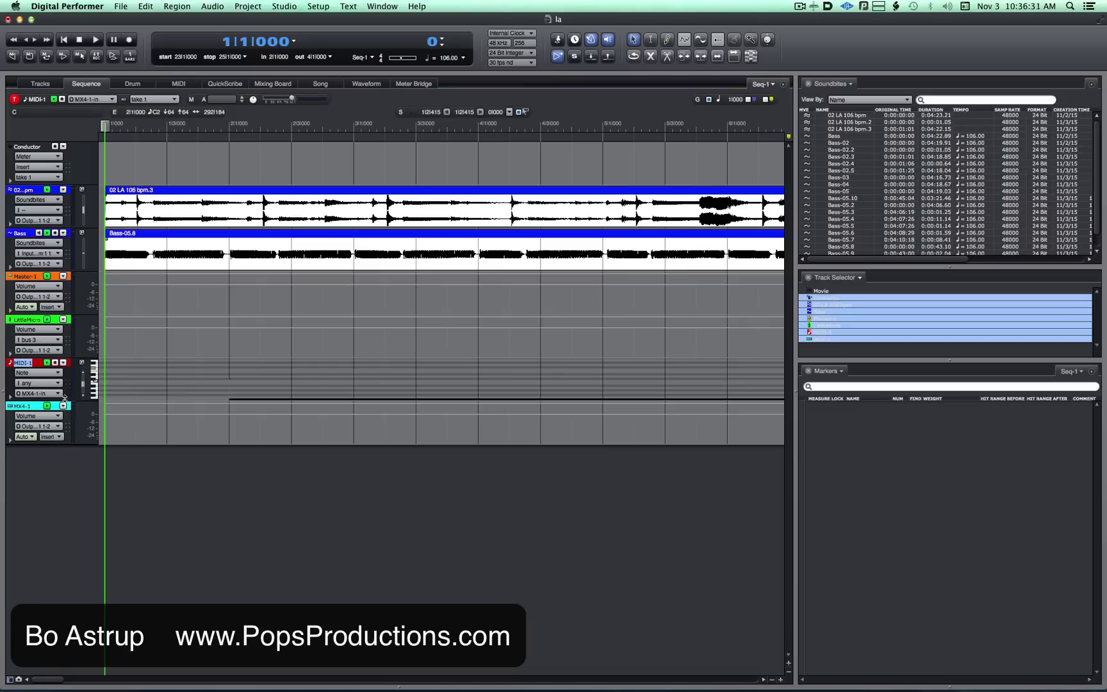
left_click_drag(65, 395, 65, 398)
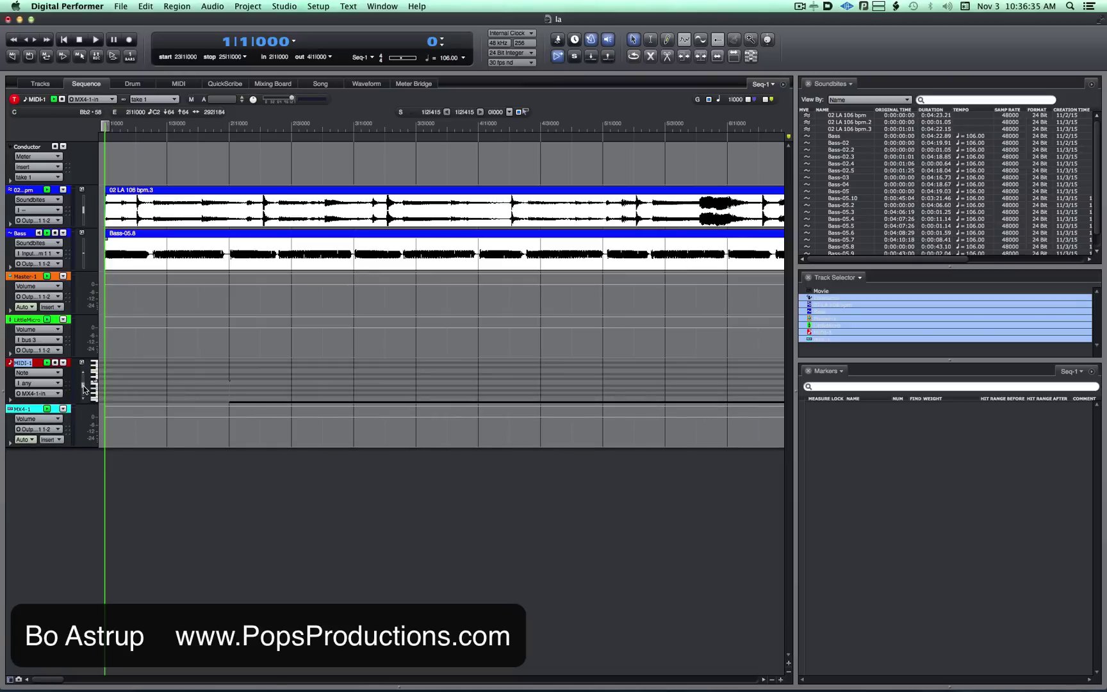
scroll(87, 389, "up", 2)
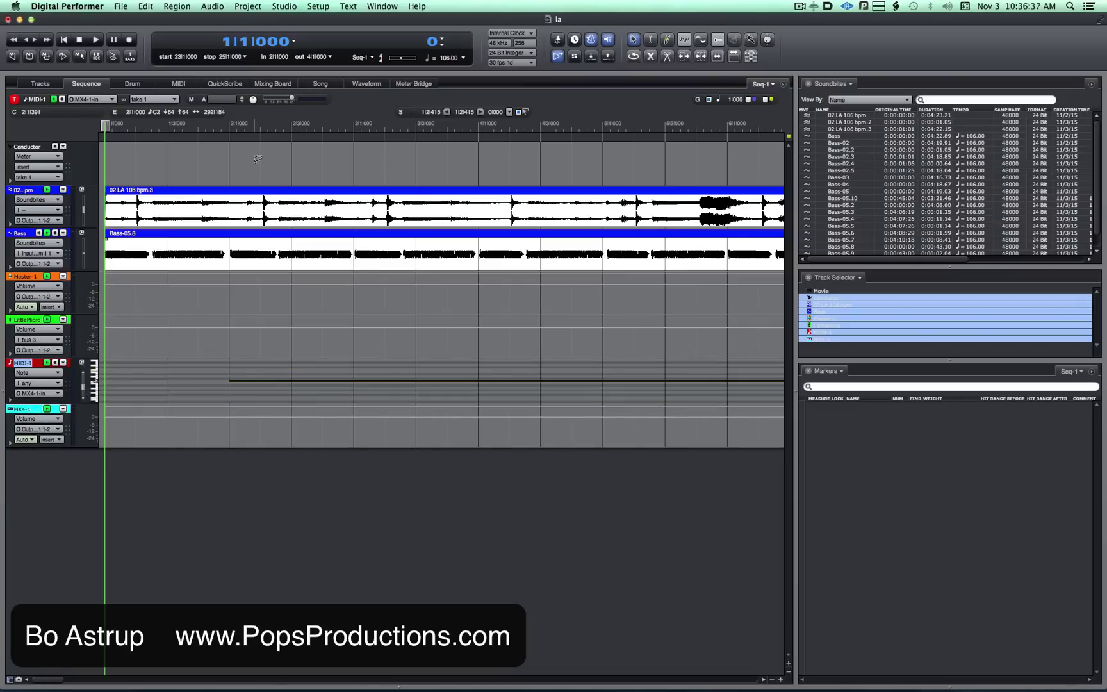
key("space")
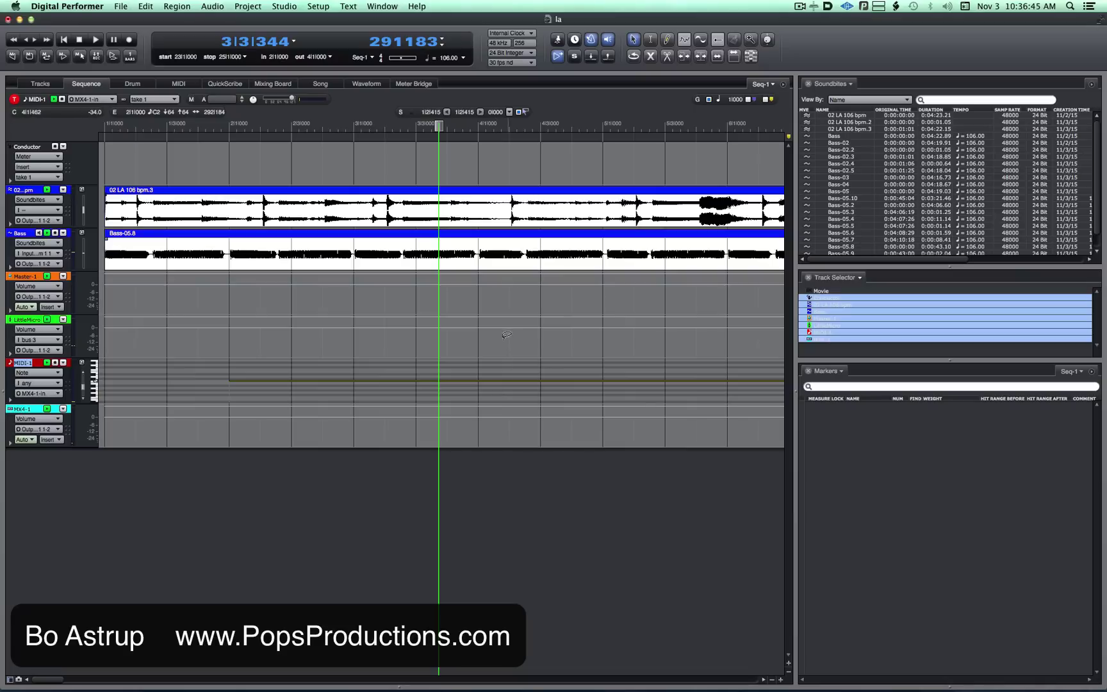
left_click_drag(440, 126, 699, 127)
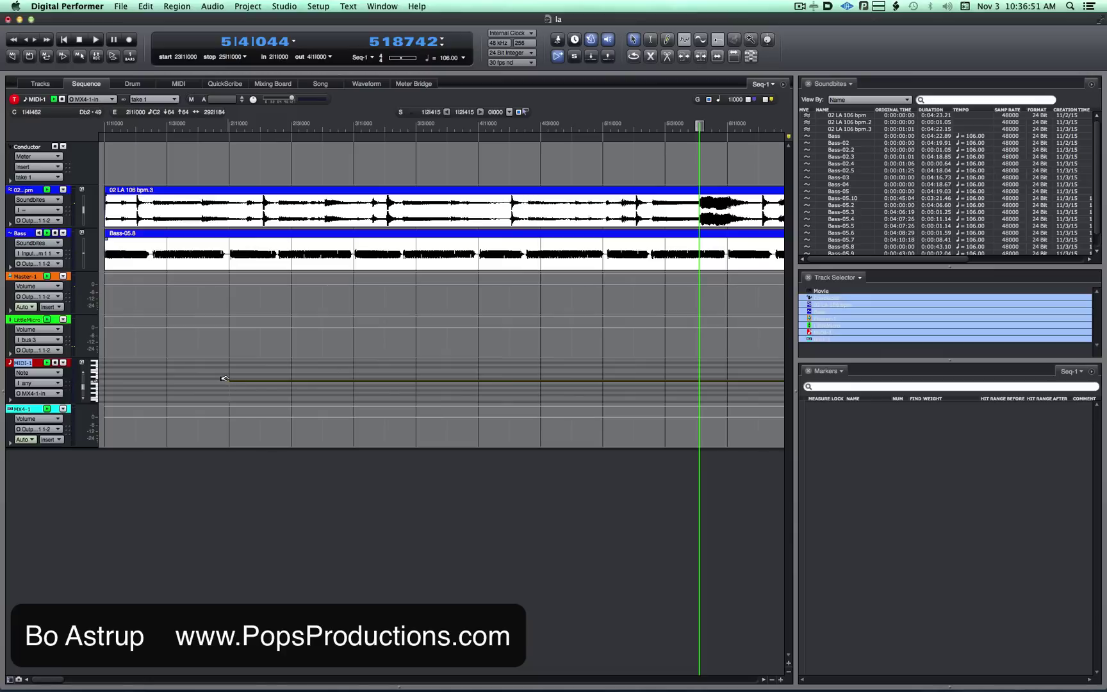
left_click_drag(223, 378, 684, 391)
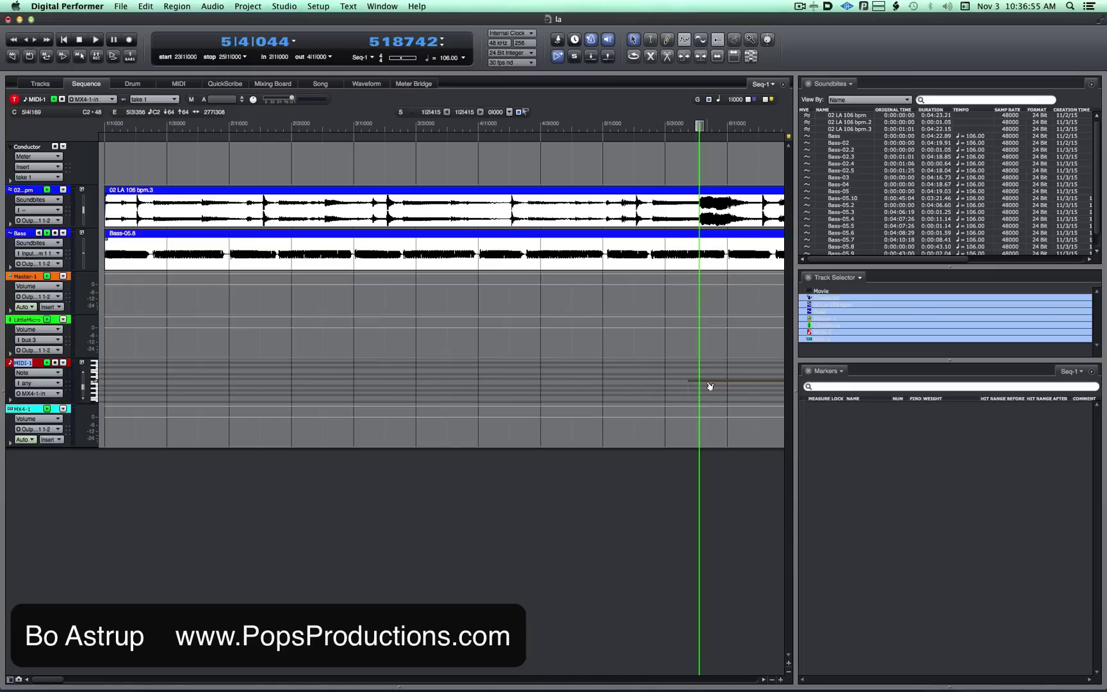
left_click_drag(699, 127, 515, 126)
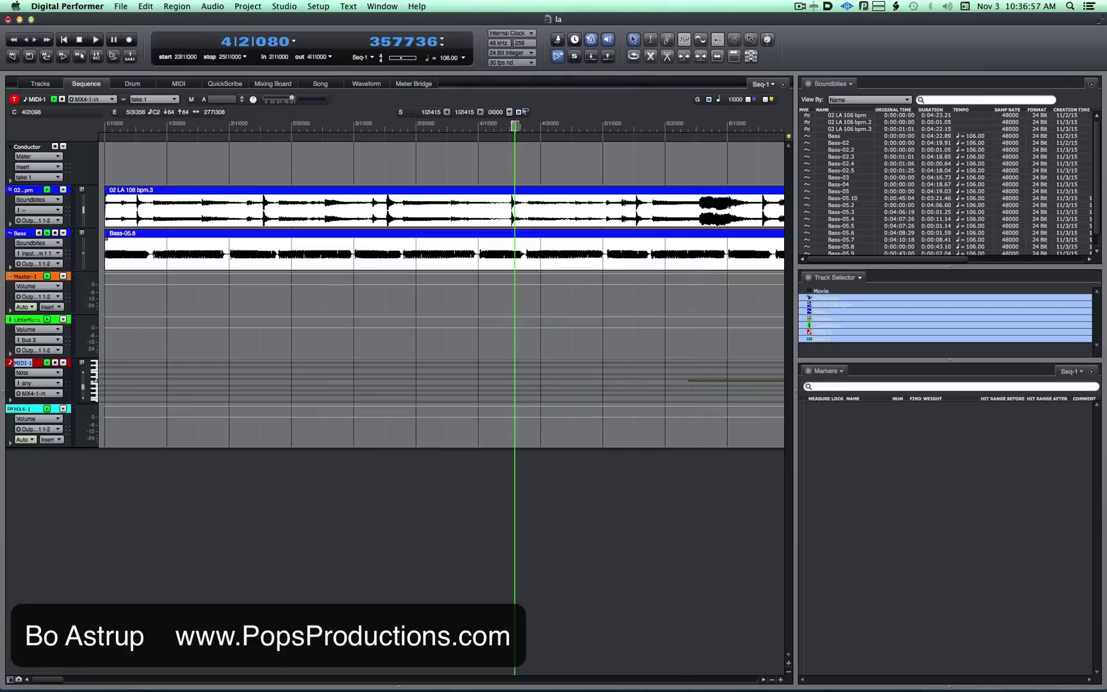
Step: Raise the MX4 channel fader to about +6 dB during playback, then stop
left_click(272, 84)
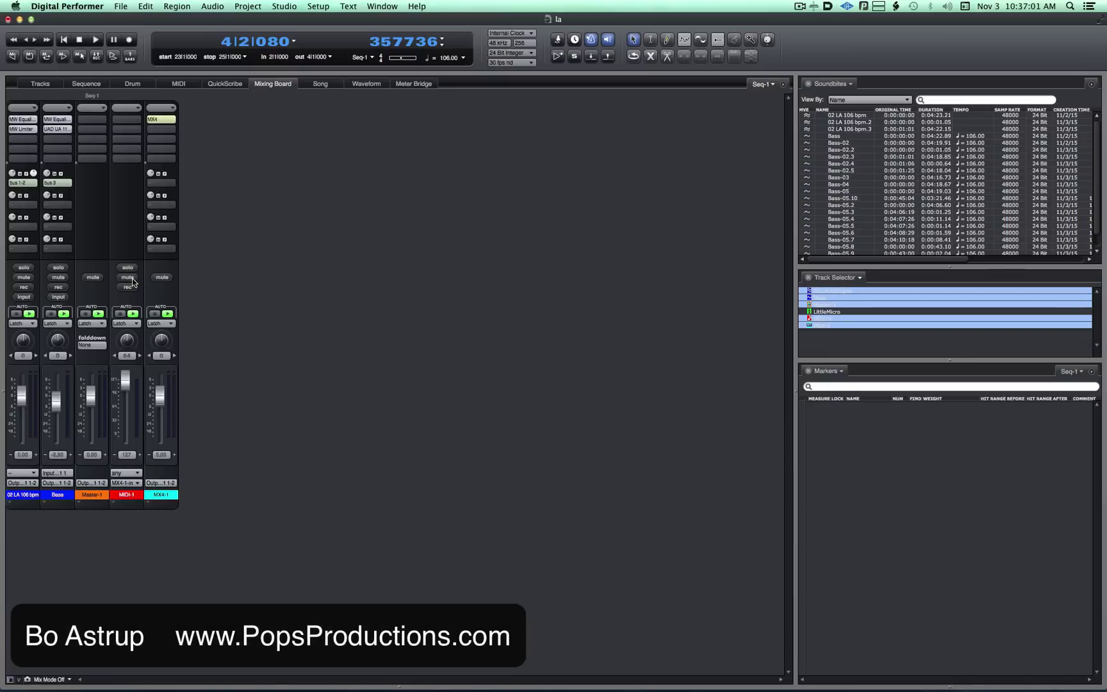
double_click(170, 121)
key("space")
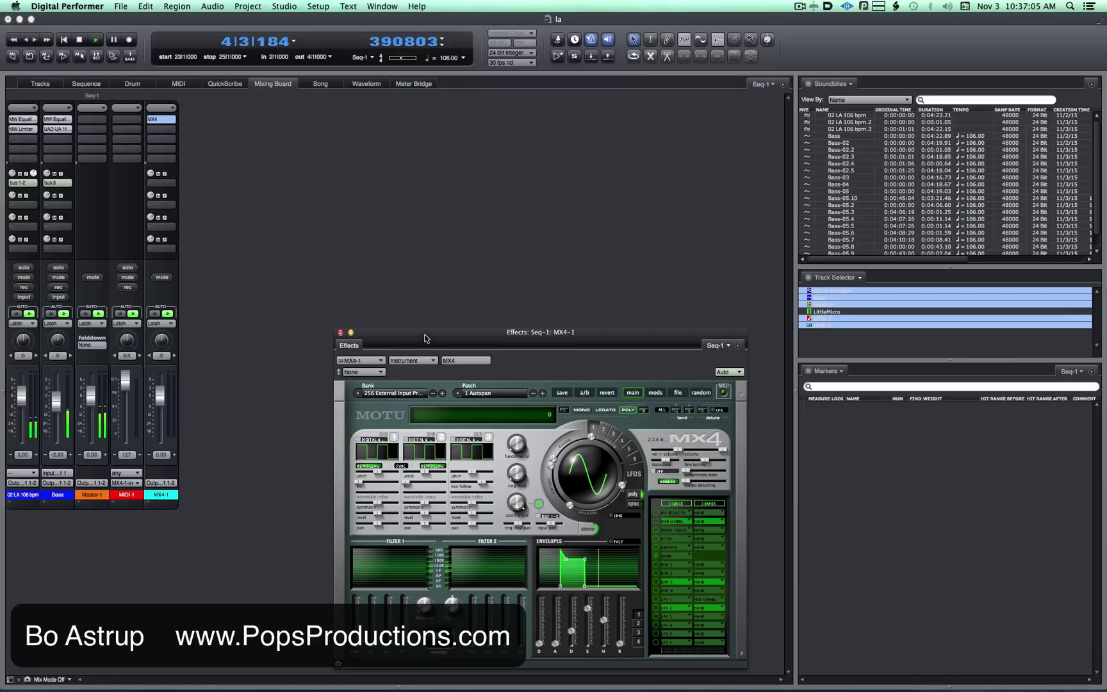
left_click_drag(426, 336, 393, 176)
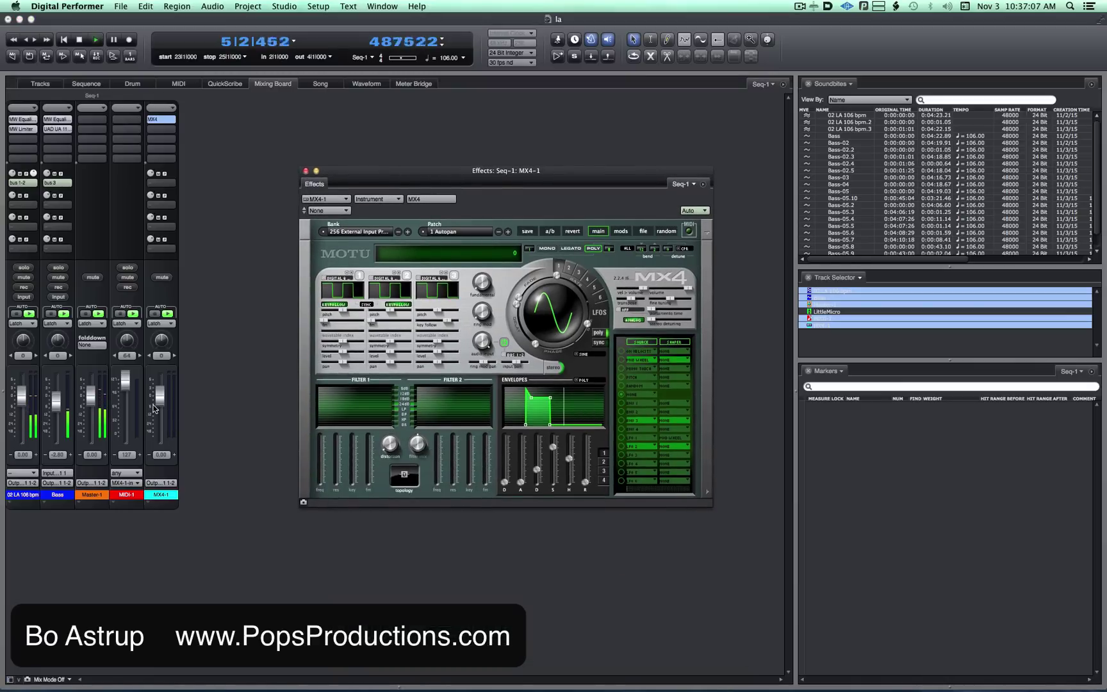
key("super+w")
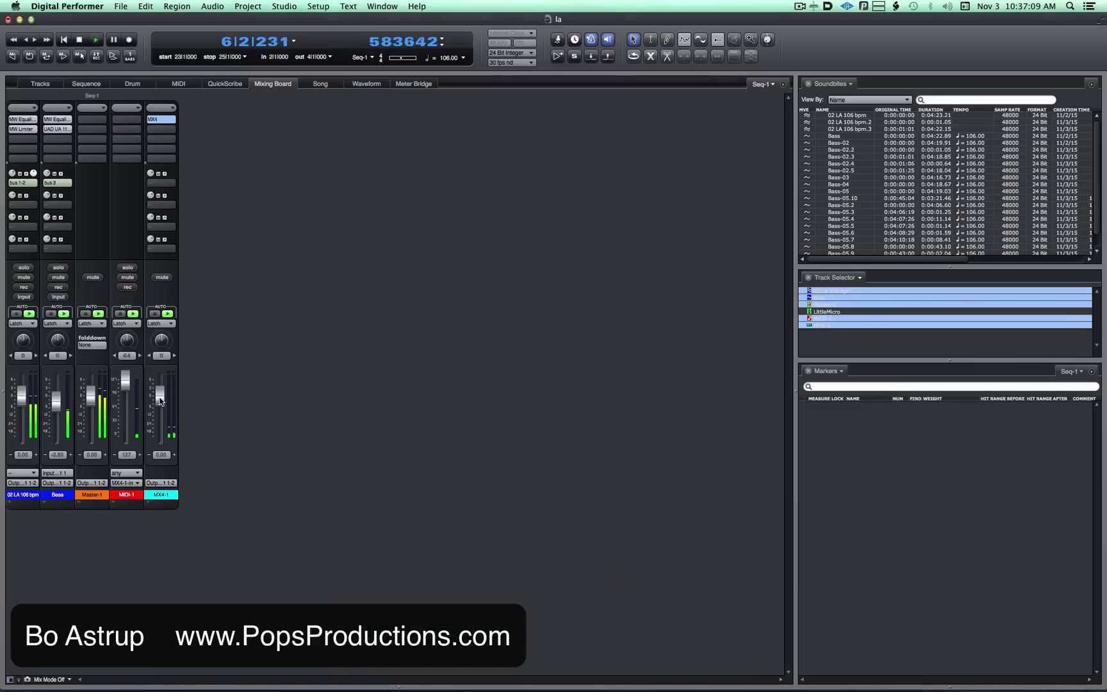
left_click_drag(160, 400, 161, 381)
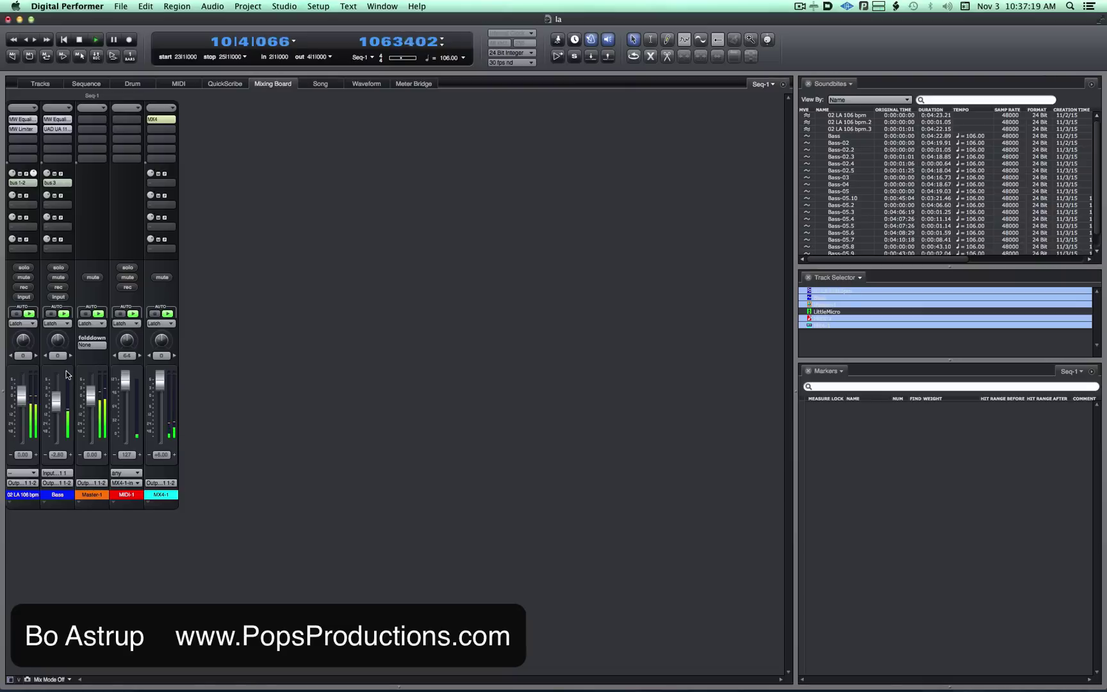
key("space")
Step: Load the 10 Band Pass Sweeps patch into the MX4 instrument on the MX4-1 channel
double_click(161, 118)
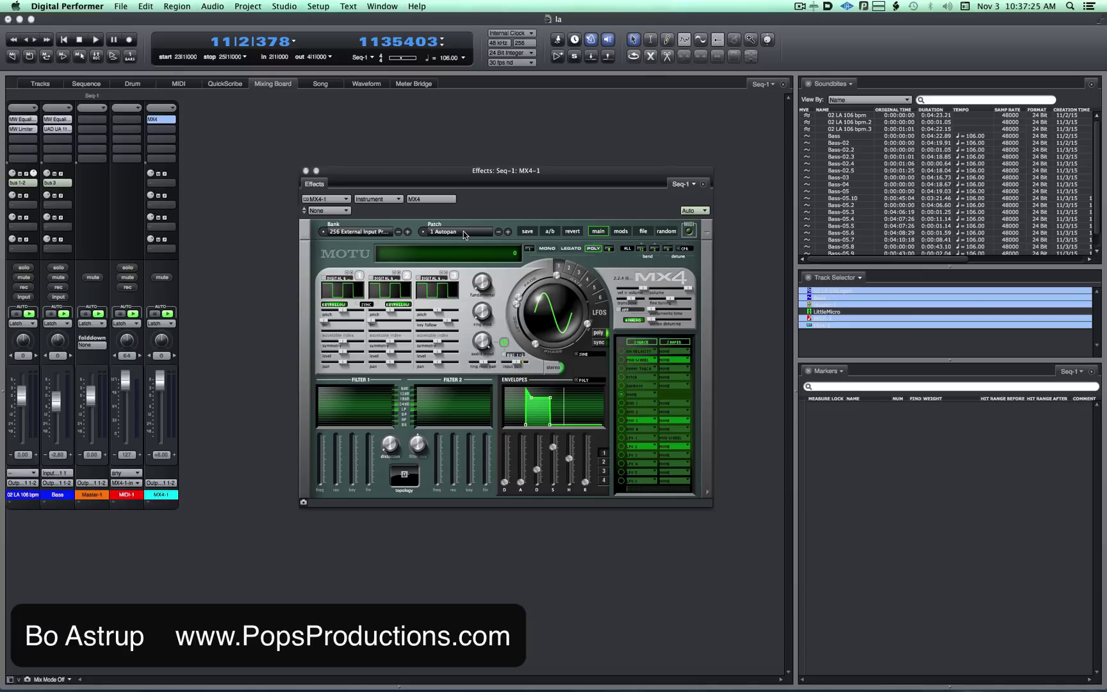
left_click(464, 232)
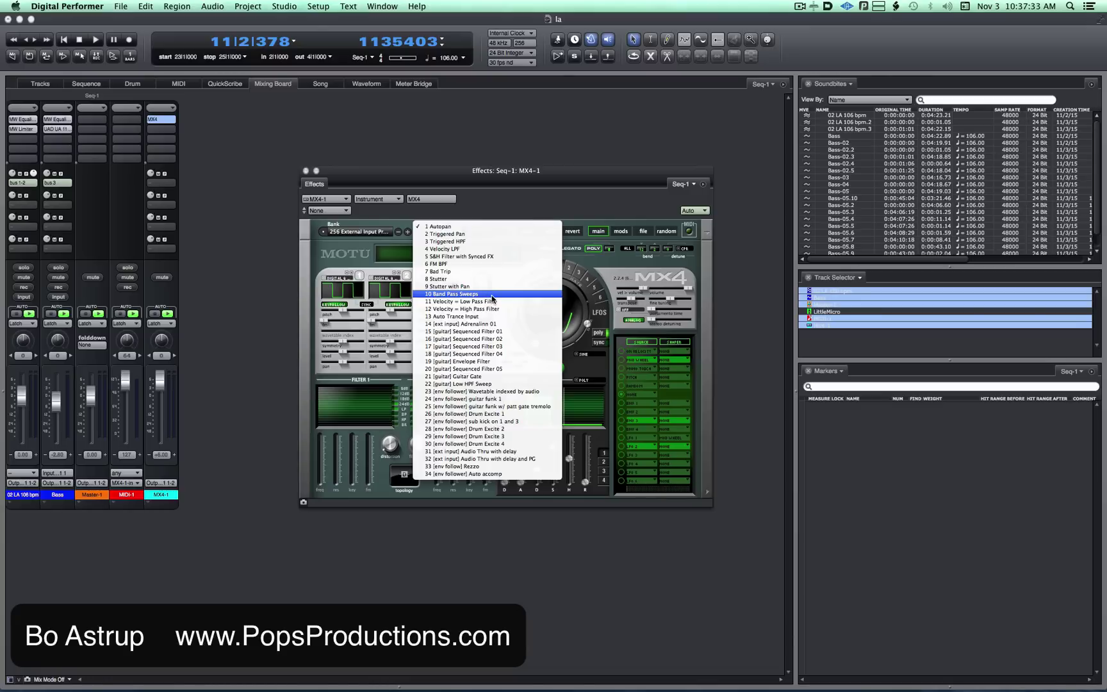
left_click(492, 295)
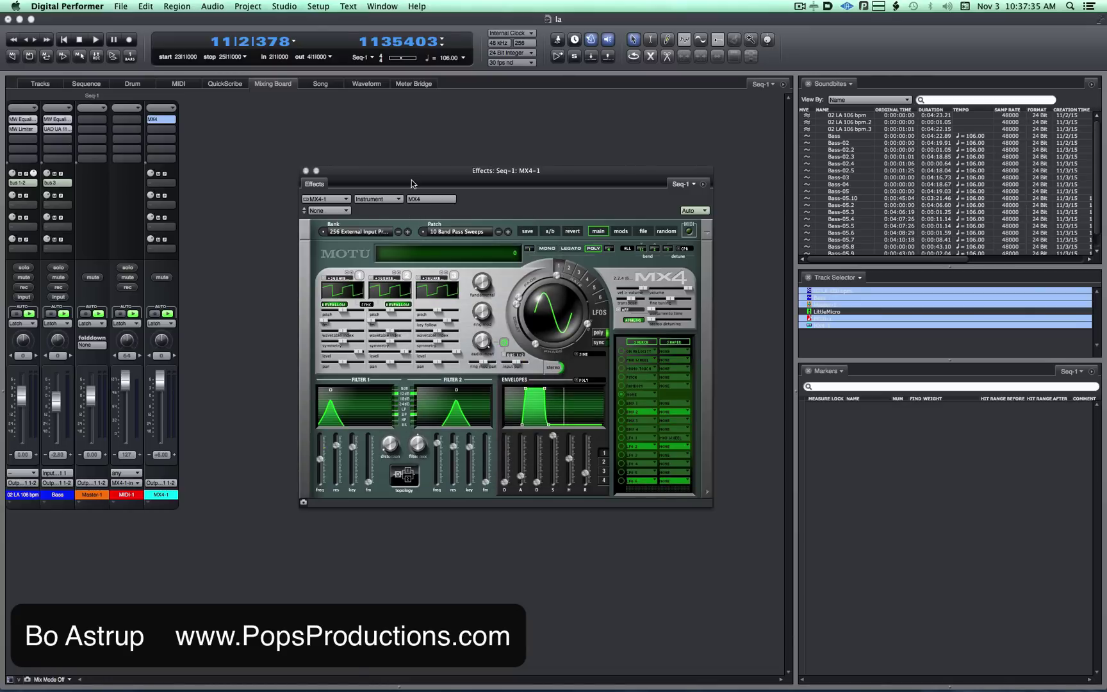
left_click_drag(413, 175, 413, 130)
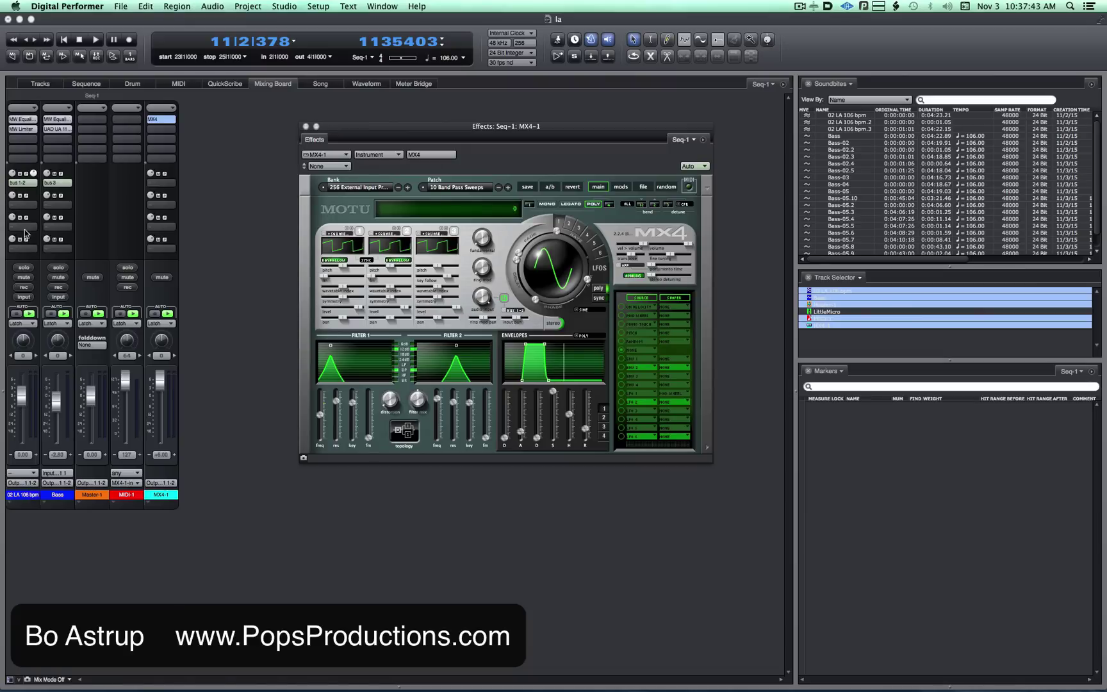
Step: Give the LA song track a send to Output Stream 1-2 and route its output to bus 13-14
left_click(22, 205)
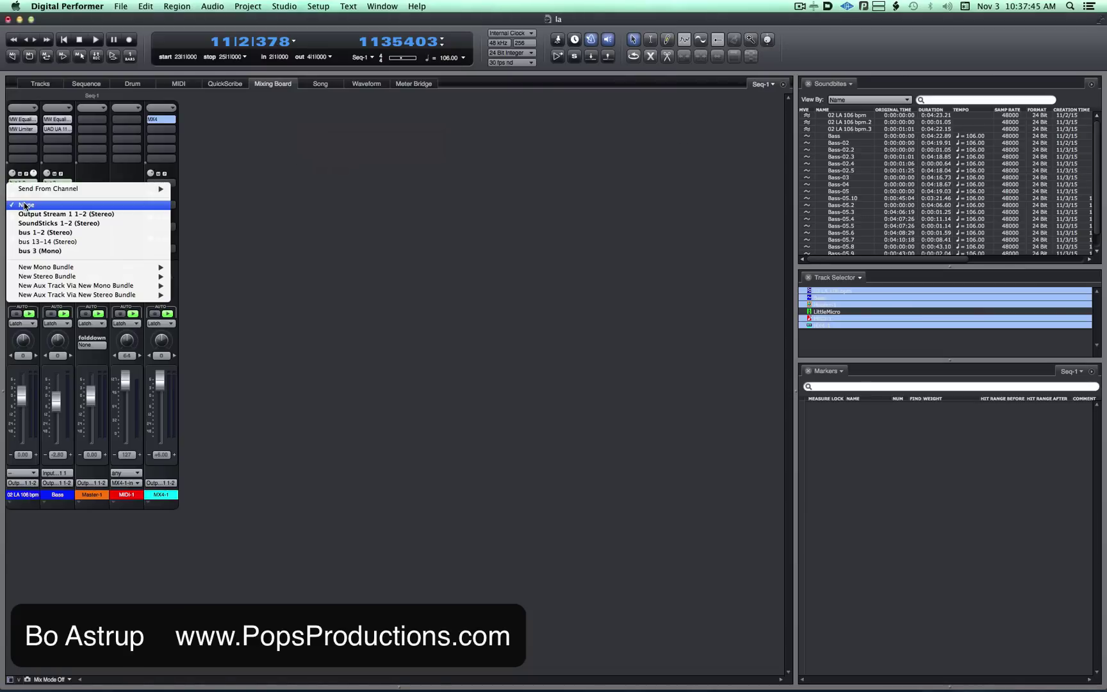
left_click(26, 213)
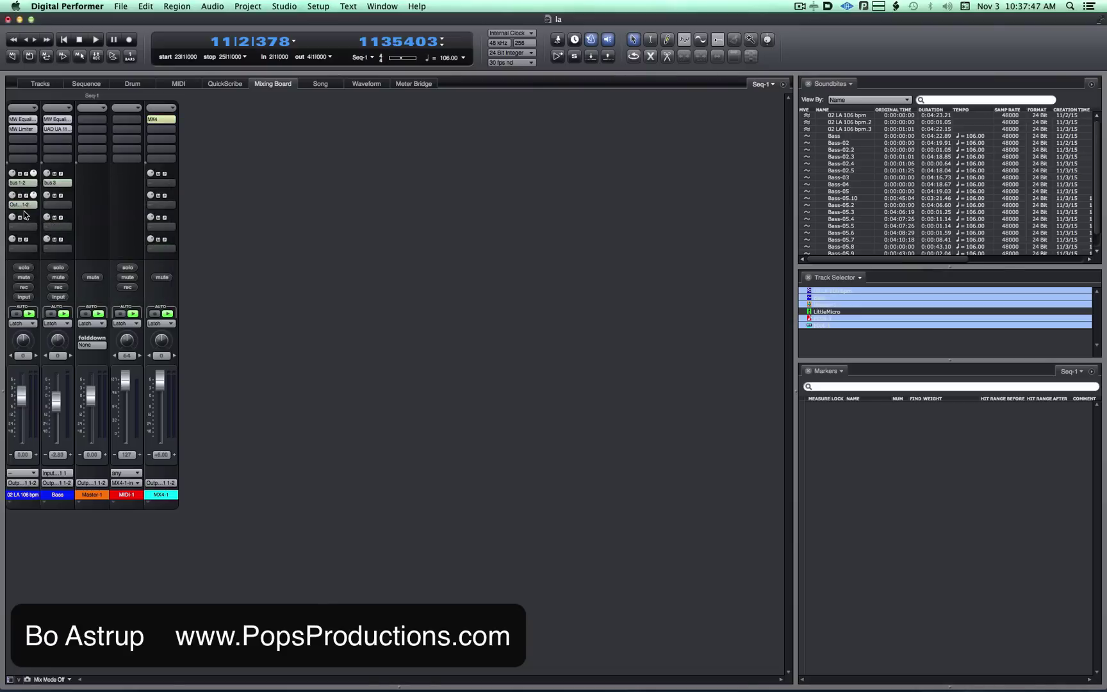
left_click(27, 485)
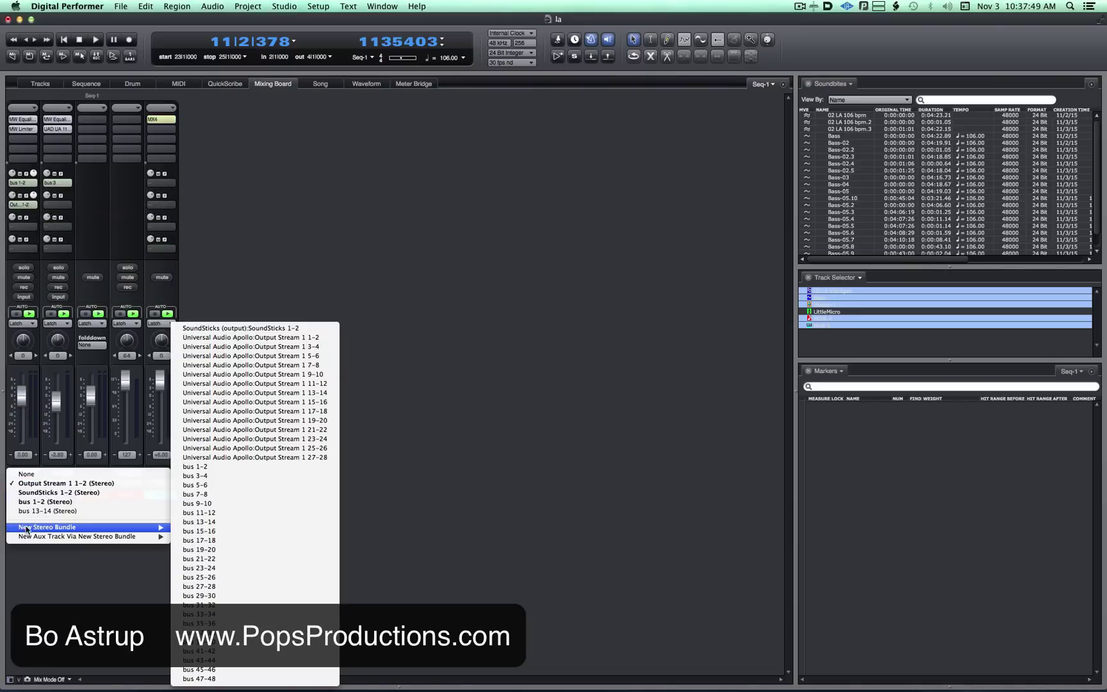
left_click(26, 511)
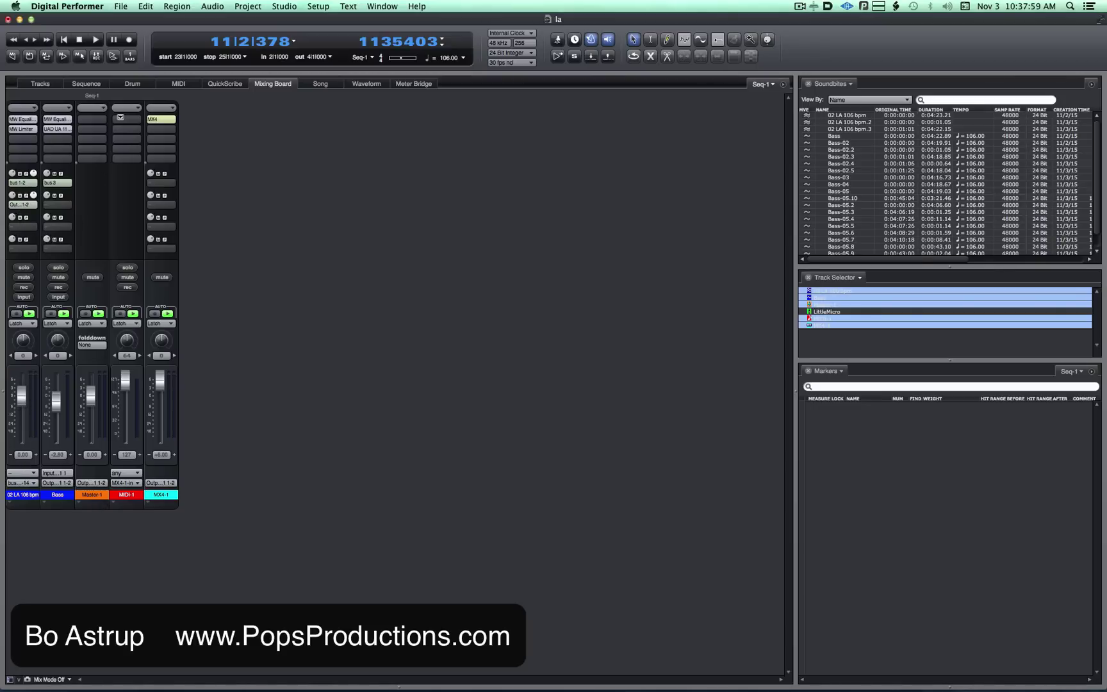
Step: Play from bar 4, mute the Bass track, and raise the 1-2 send level
left_click(216, 41)
type("4|")
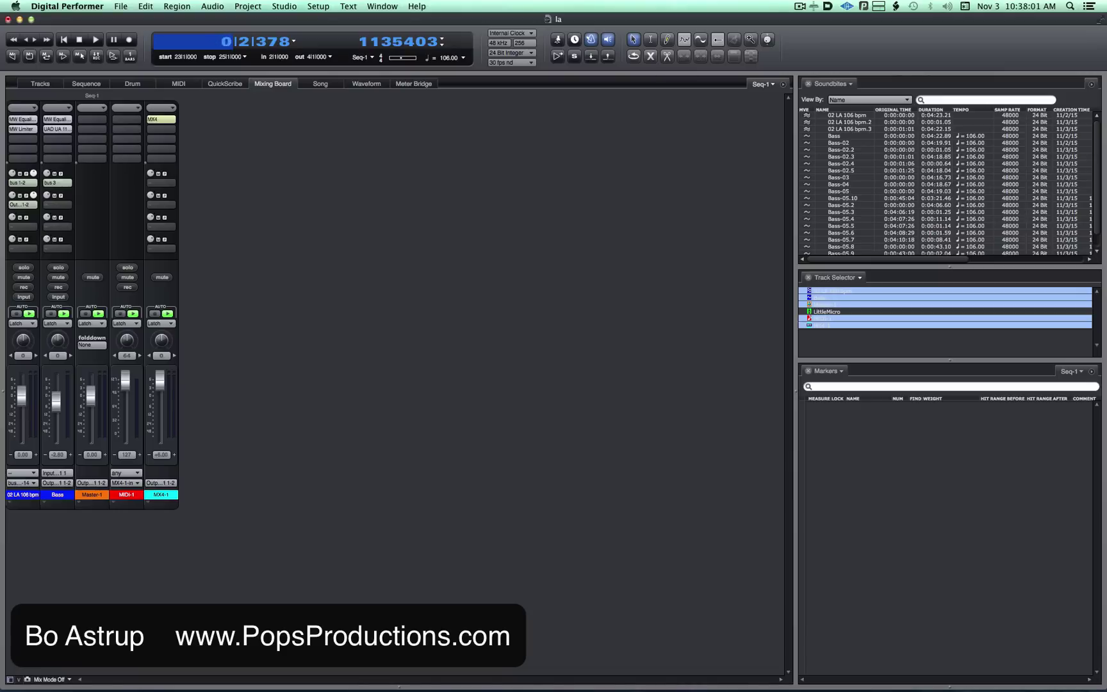
type("1|0")
key("Return")
key("space")
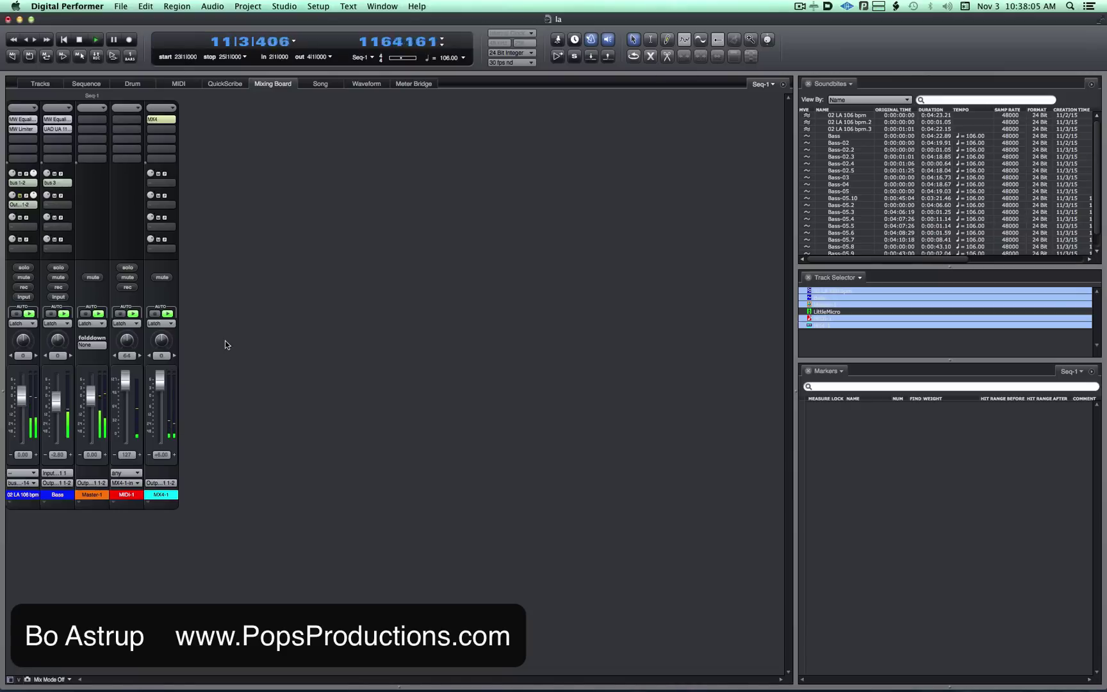
left_click(57, 276)
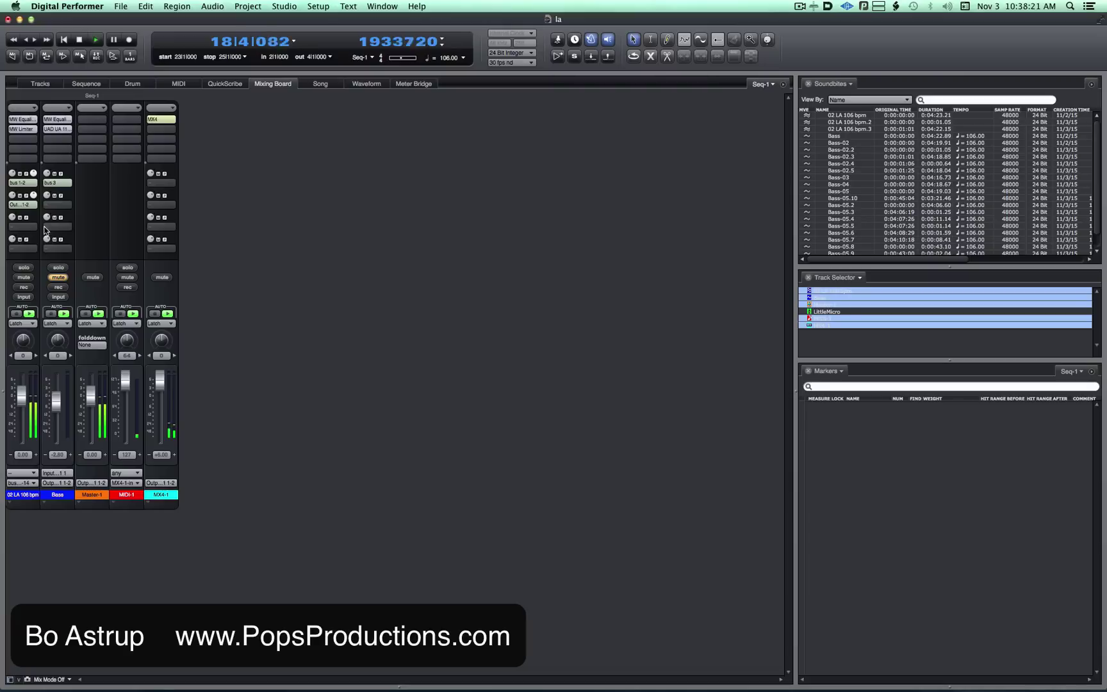
left_click_drag(13, 175, 12, 163)
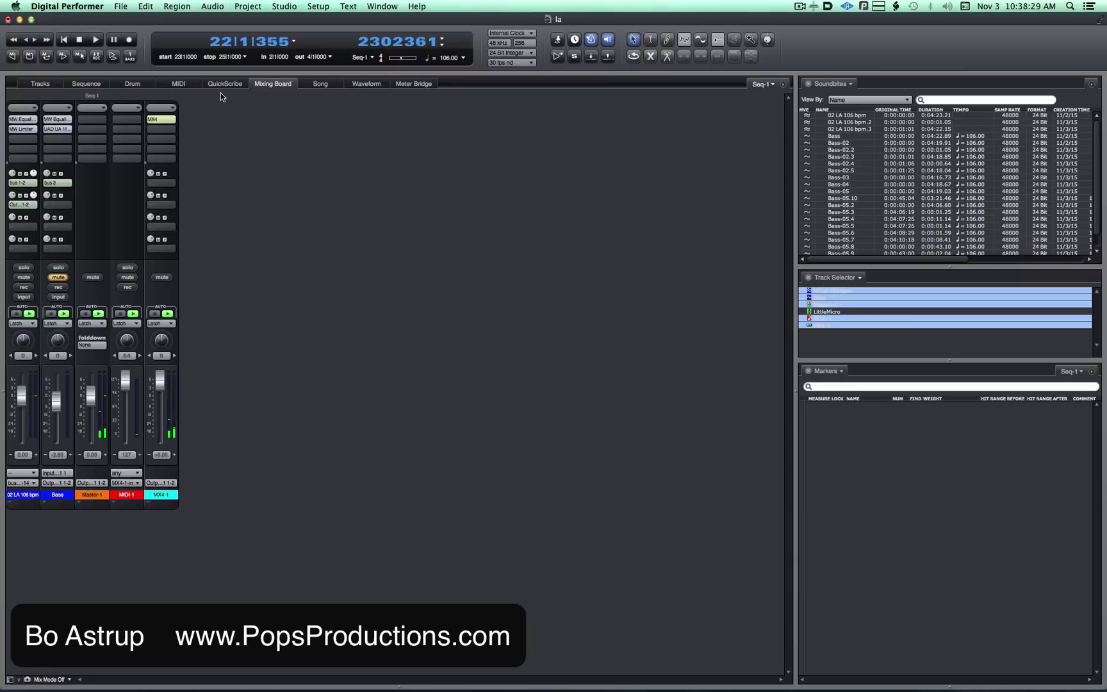
Step: Restart playback from a newly entered bar and bring up the MX4-1 instrument window
left_click(220, 42)
type("13")
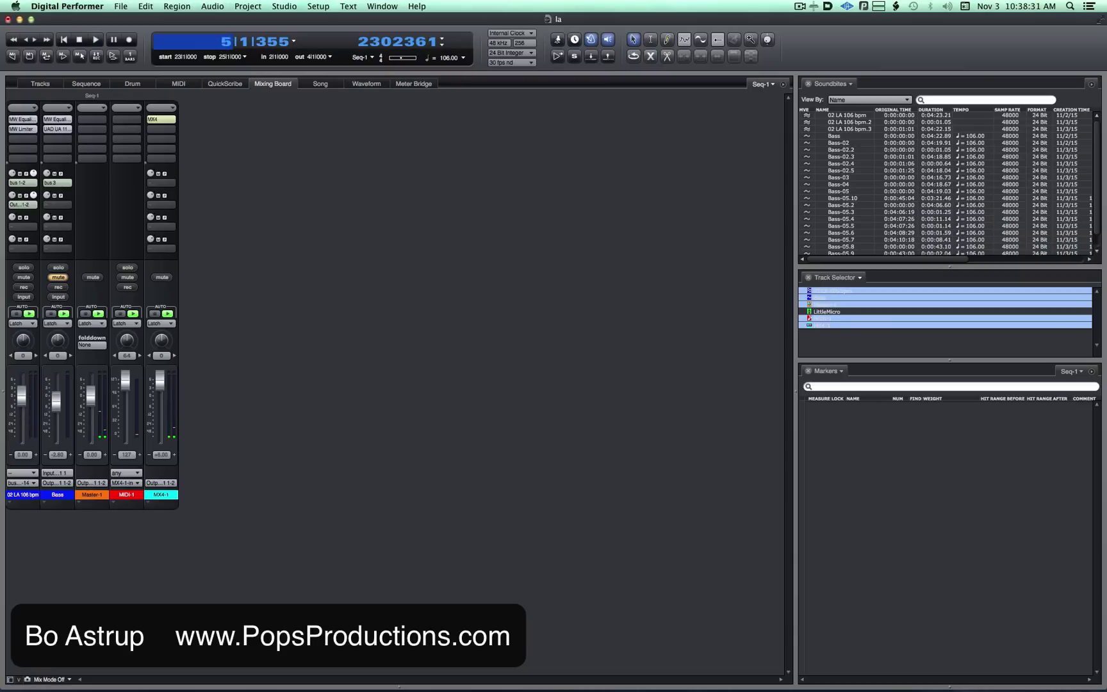
key("Return")
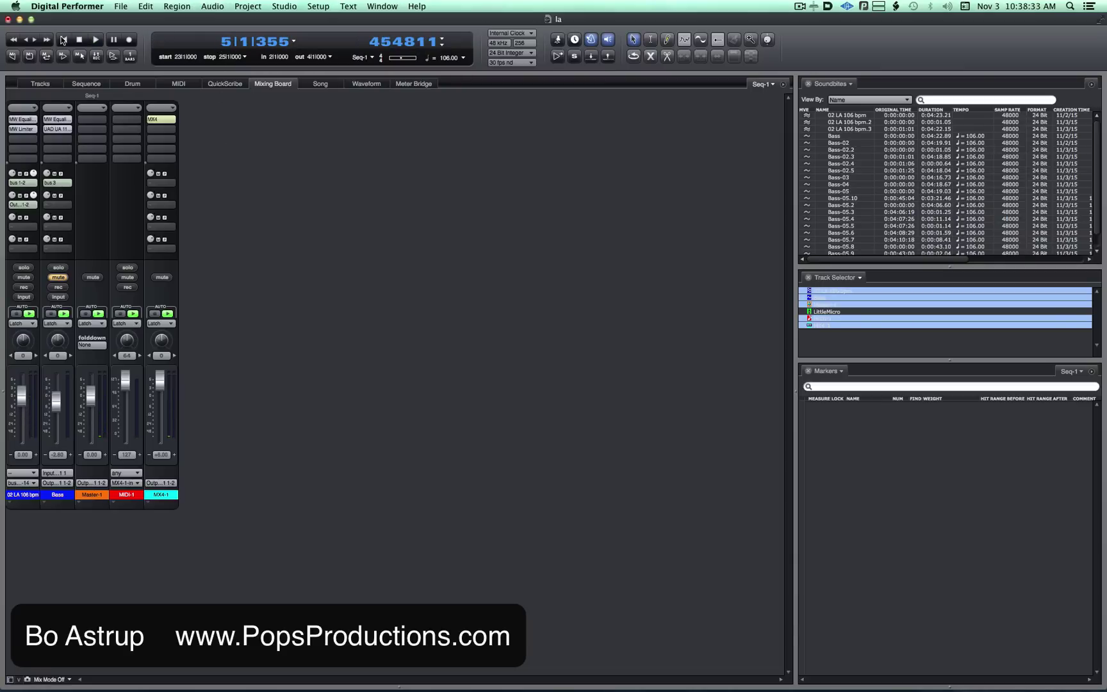
left_click(63, 39)
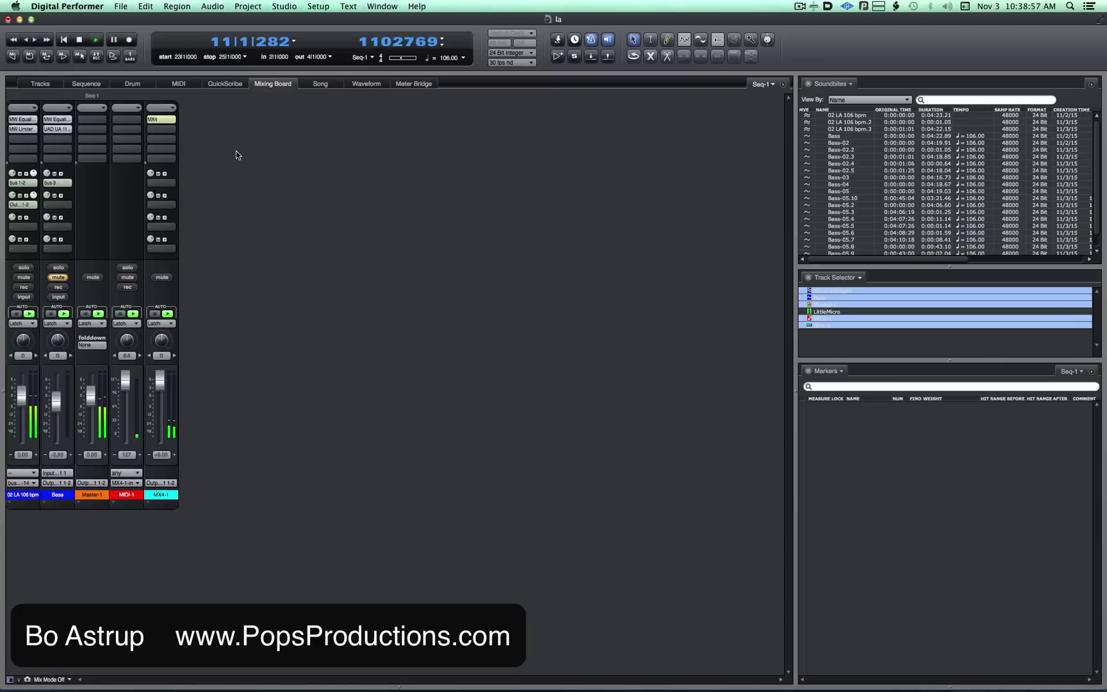
left_click(161, 119)
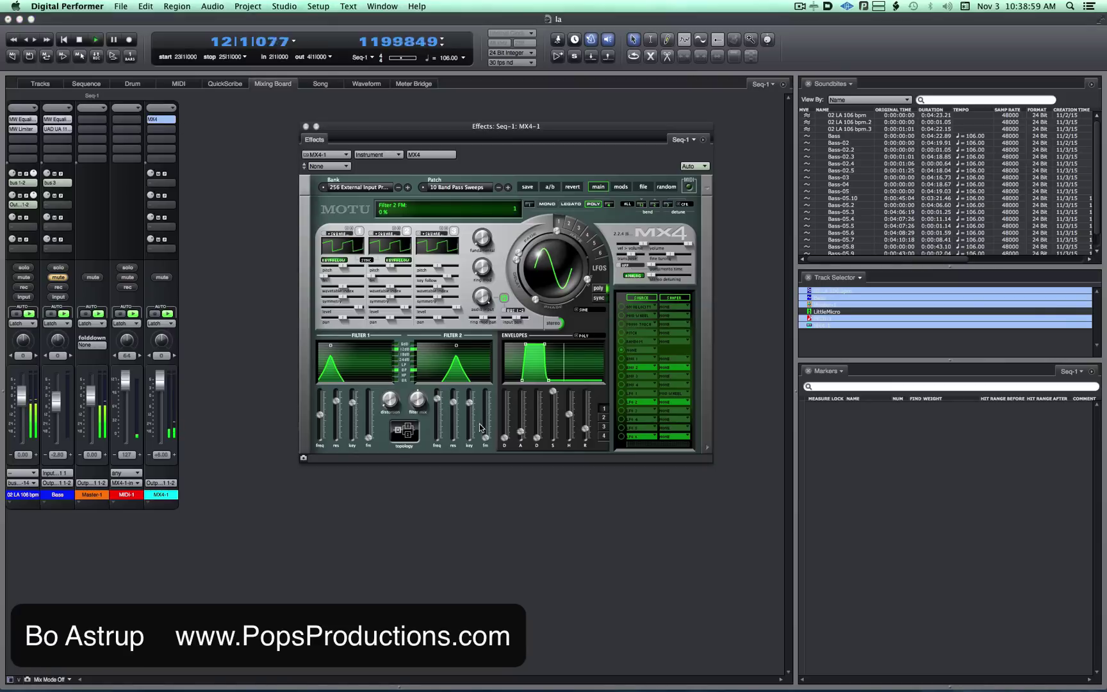
mouse_move(436, 406)
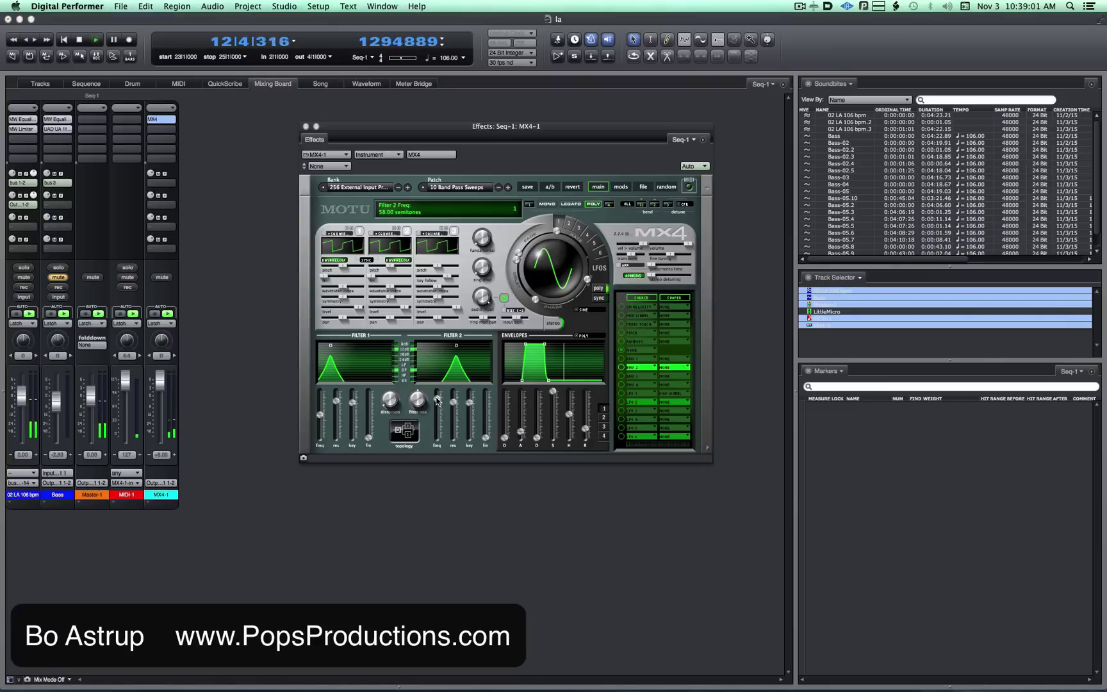
Step: Lower the MX4 Filter 2 frequency and disable all of its modulation
mouse_move(436, 400)
left_mouse_down()
mouse_move(437, 414)
mouse_move(437, 390)
left_mouse_up()
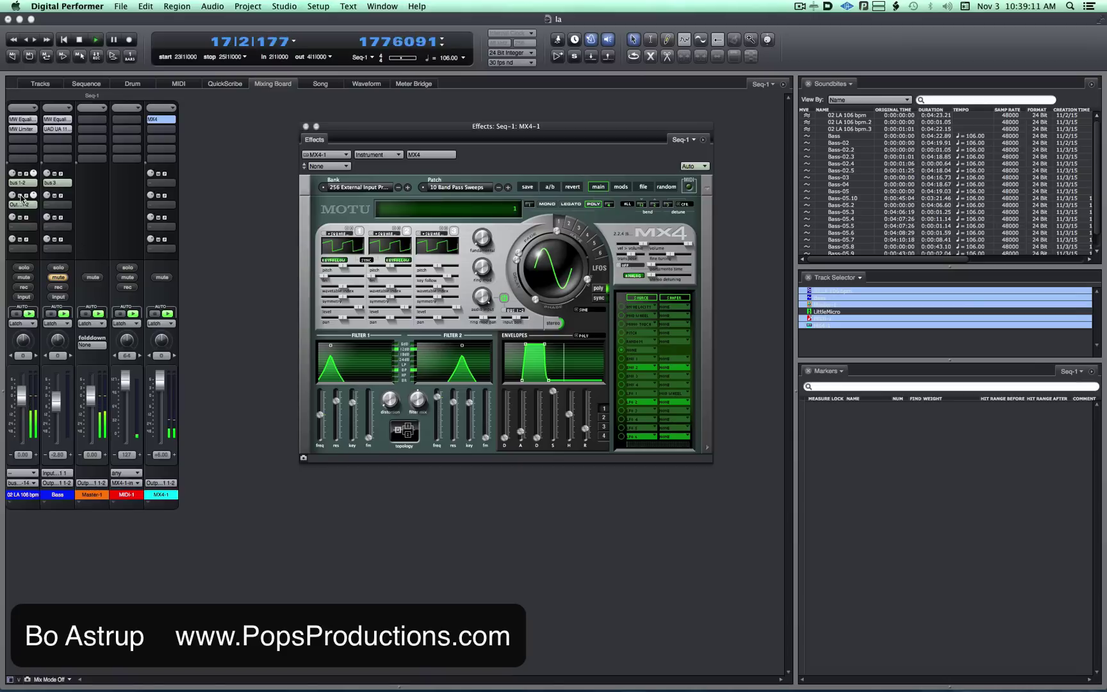
key("super+w")
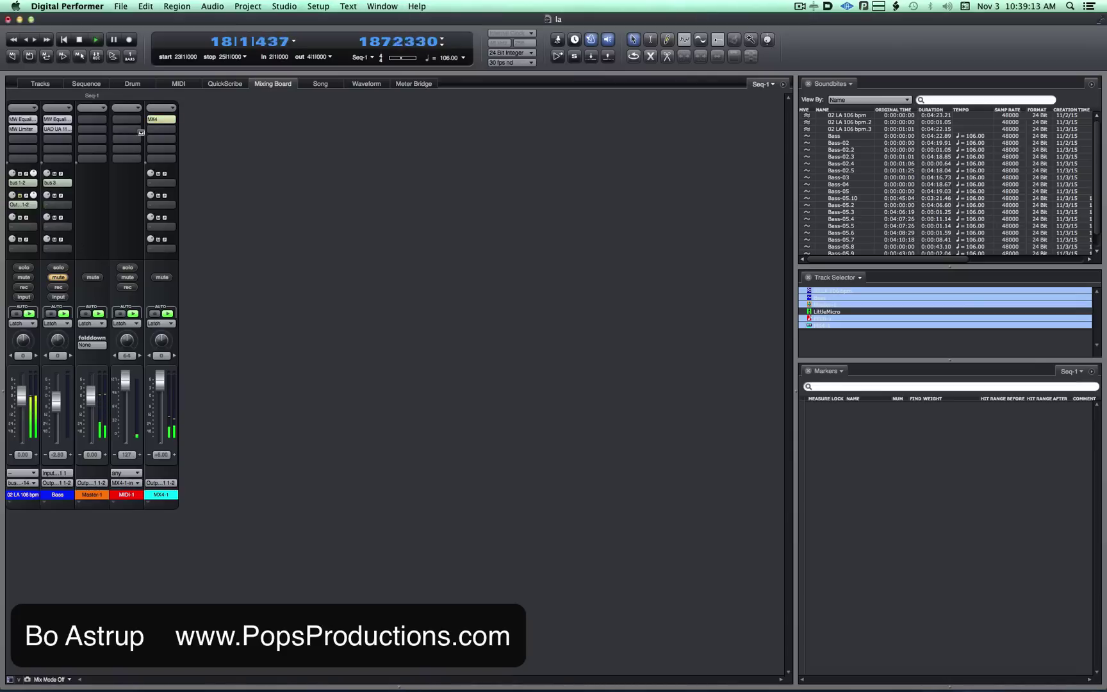
double_click(161, 118)
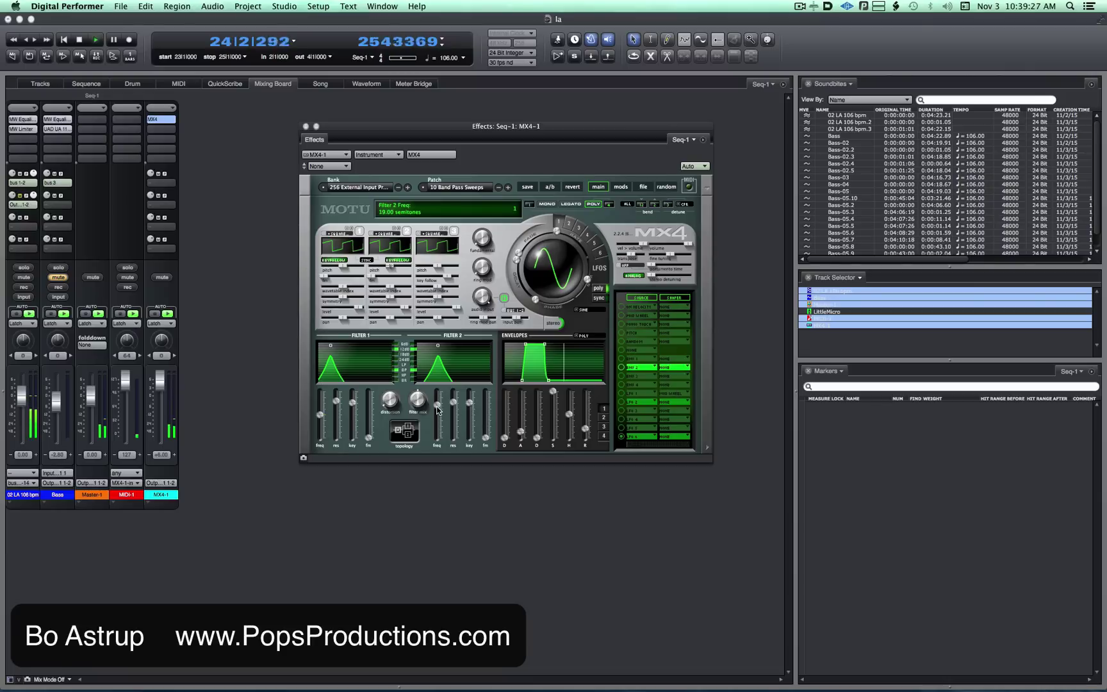
left_click_drag(437, 406, 437, 414)
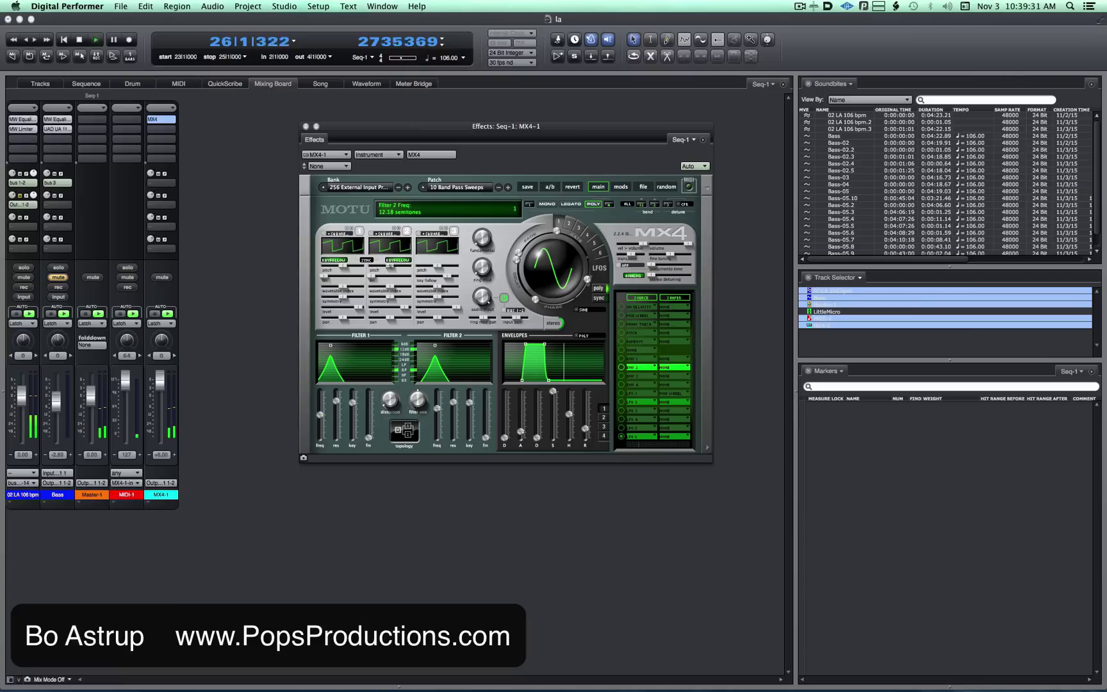
right_click(438, 415)
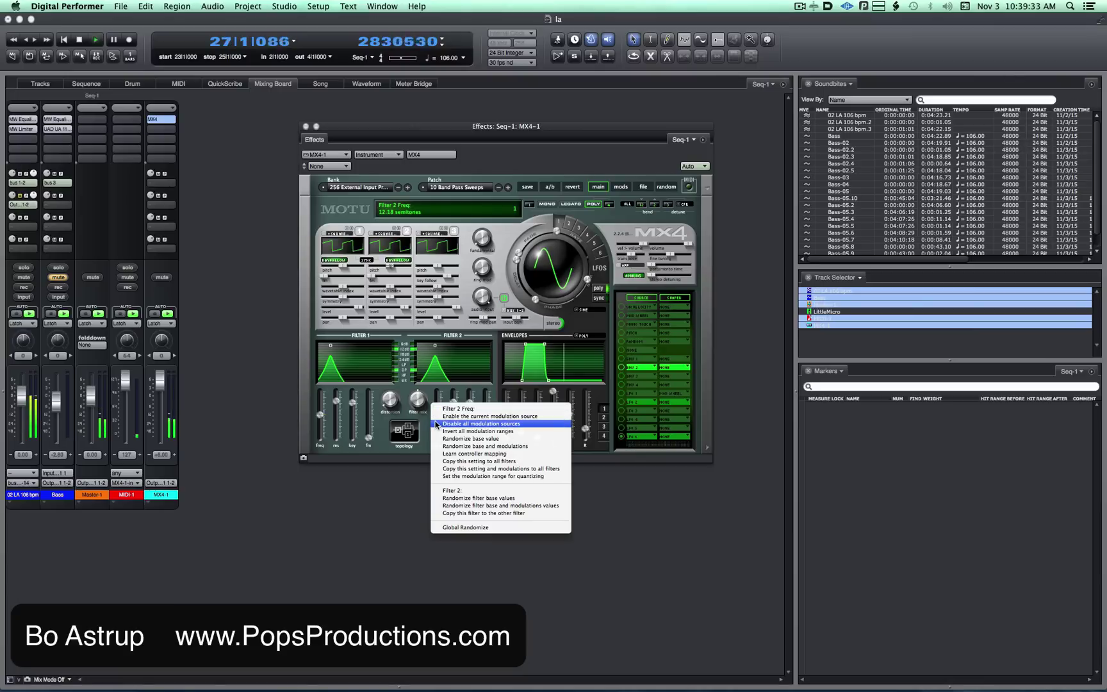
left_click(467, 425)
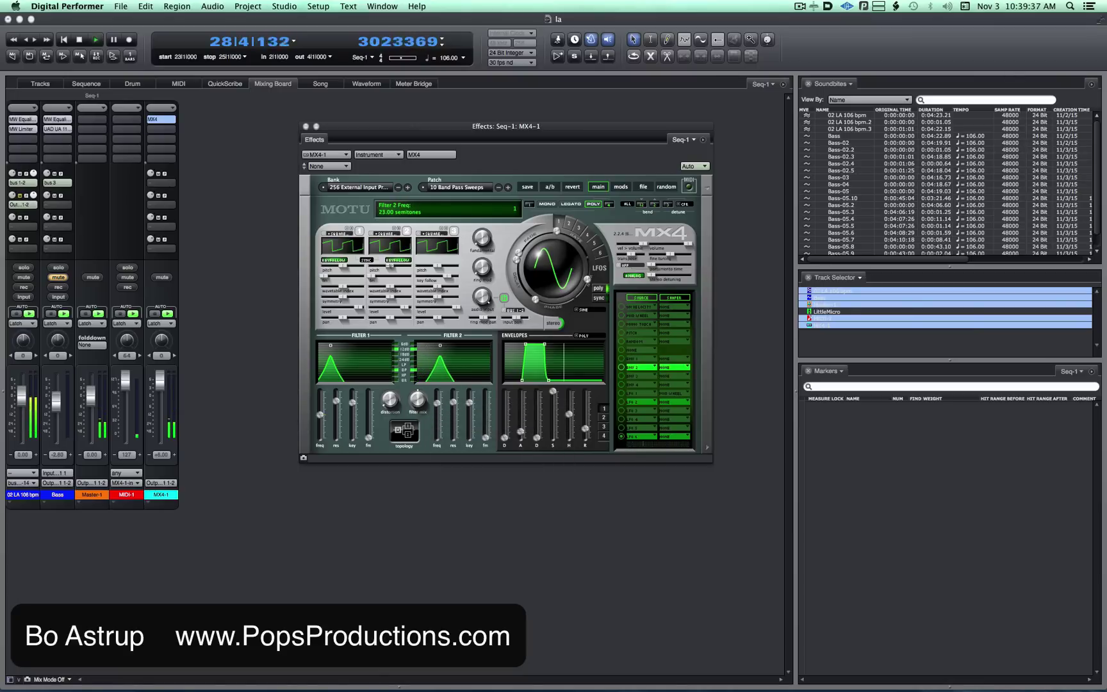
Step: Change Filter 2's filter type, set its frequency to 37 semitones, and close MX4
right_click(438, 405)
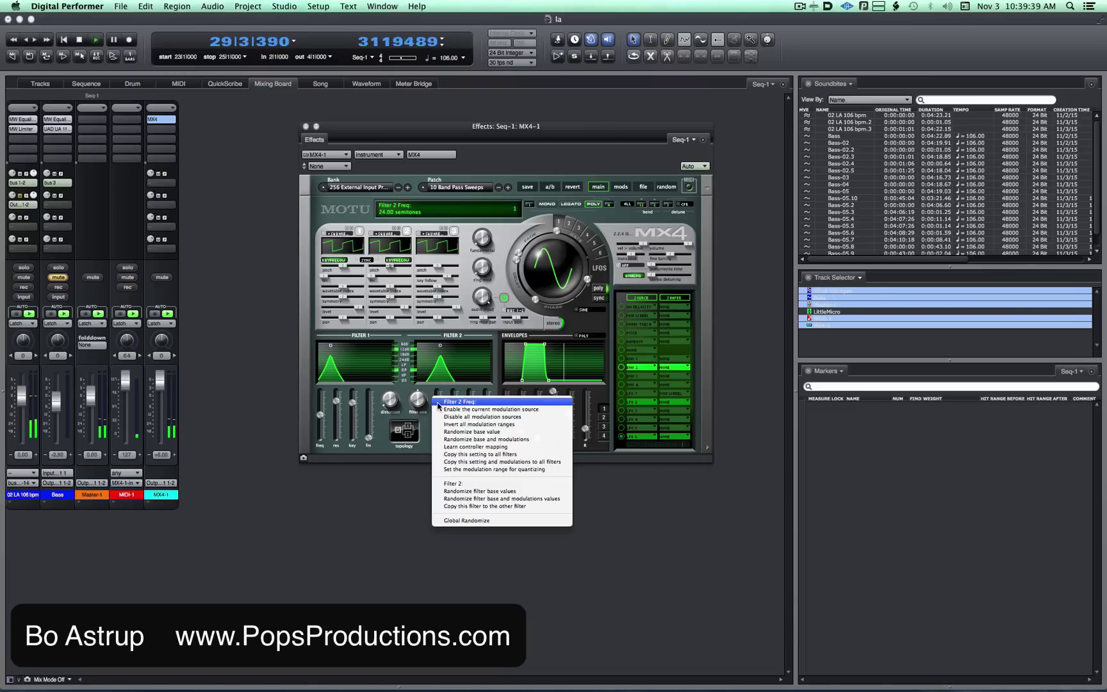
left_click(408, 490)
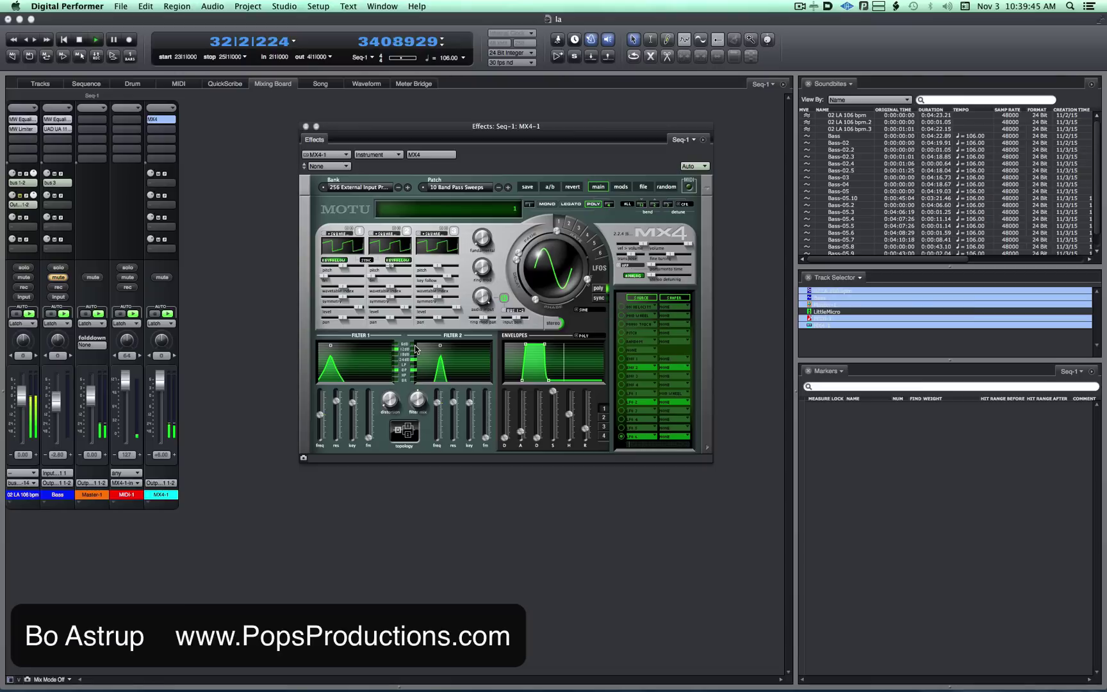
left_click(417, 348)
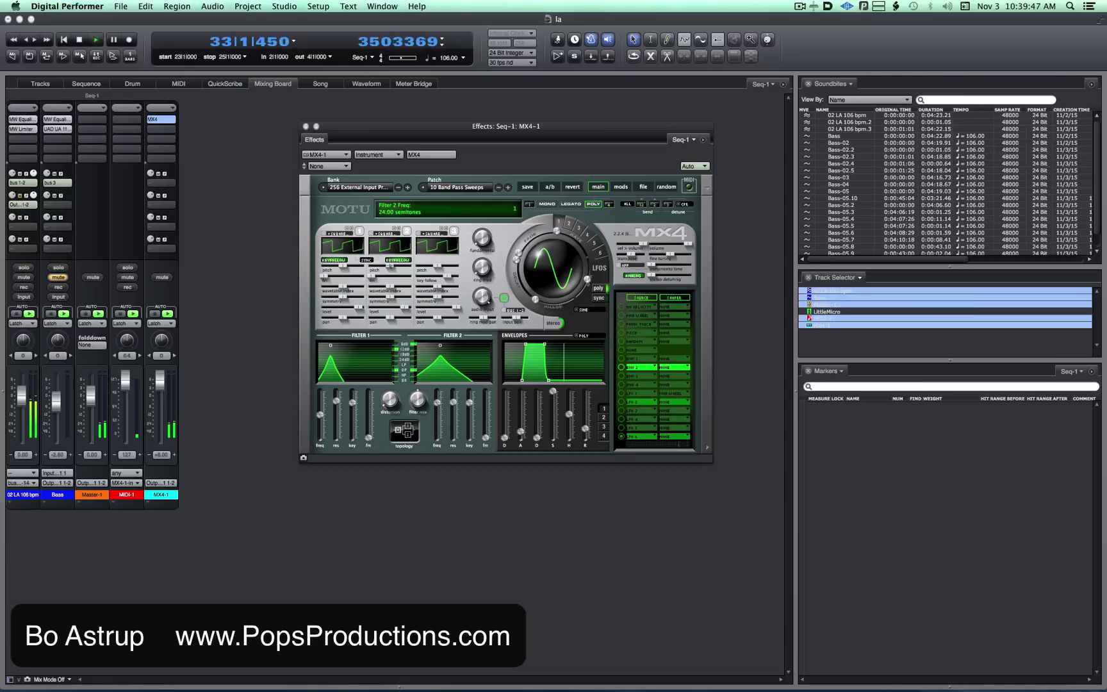
mouse_move(437, 405)
left_mouse_down()
mouse_move(437, 421)
mouse_move(437, 405)
left_mouse_up()
left_click_drag(437, 407, 436, 400)
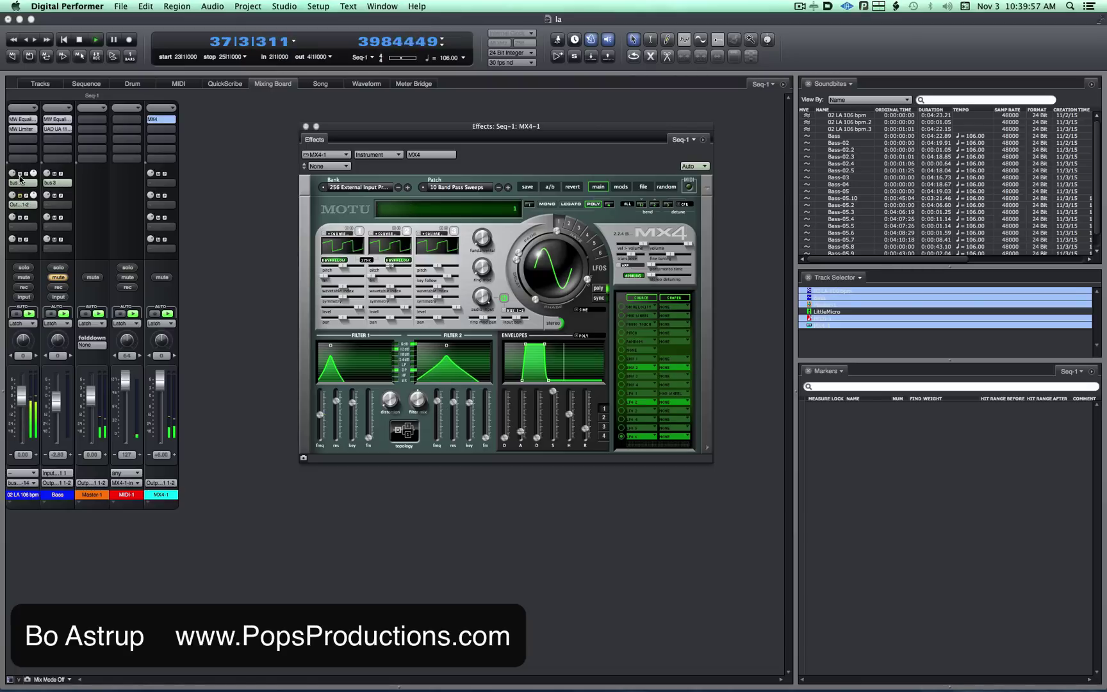
key("super+w")
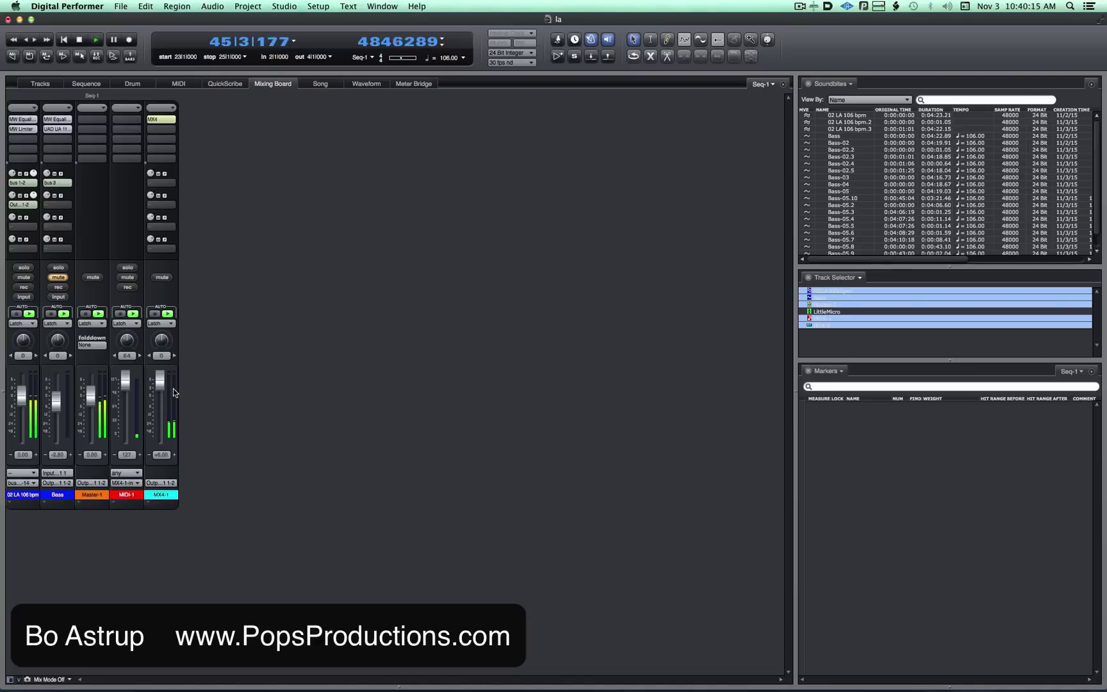
Step: Lower the MX4-1 fader slightly, reopen the MX4 window, and nudge the Filter 2 frequency
left_click_drag(159, 381, 159, 391)
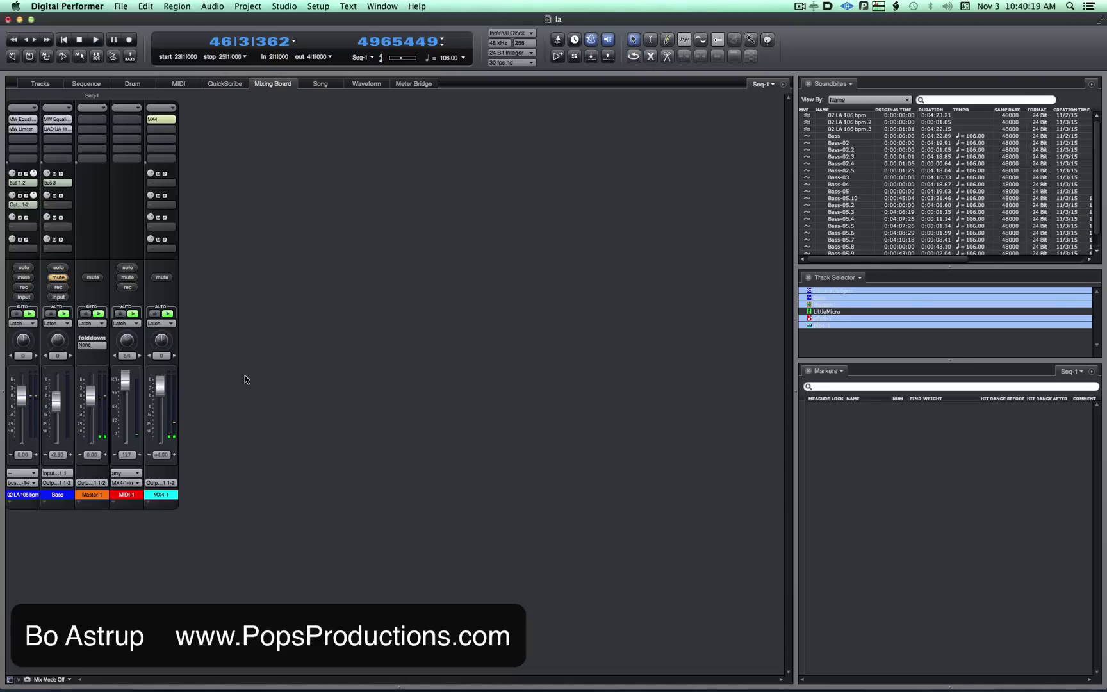
double_click(161, 118)
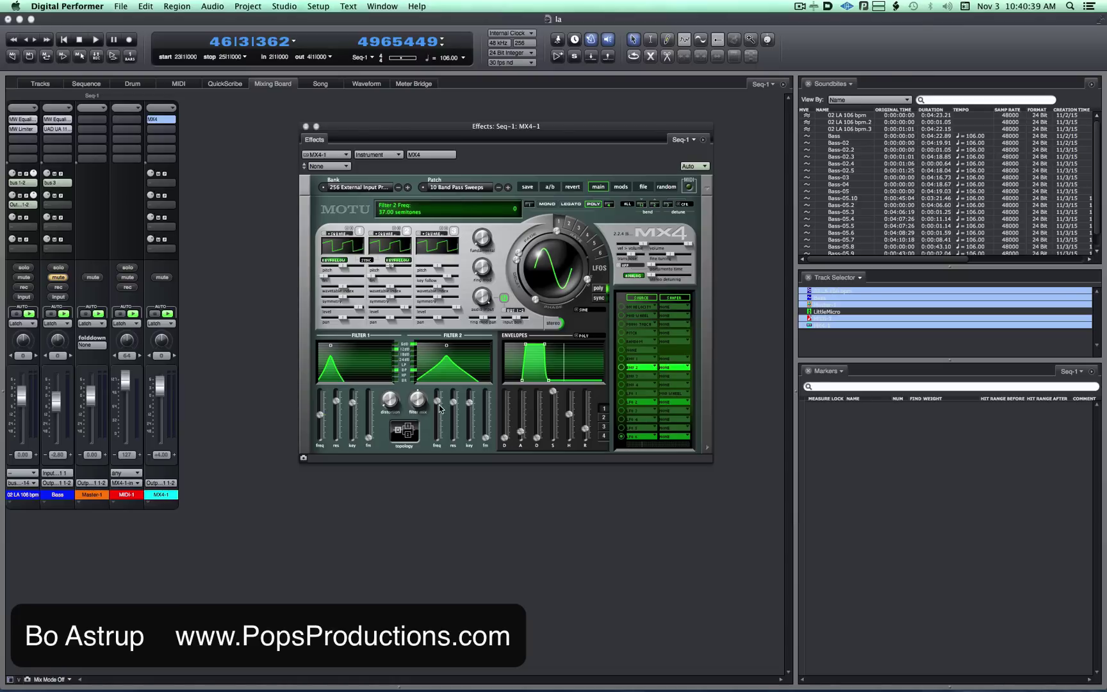
left_click_drag(439, 407, 442, 433)
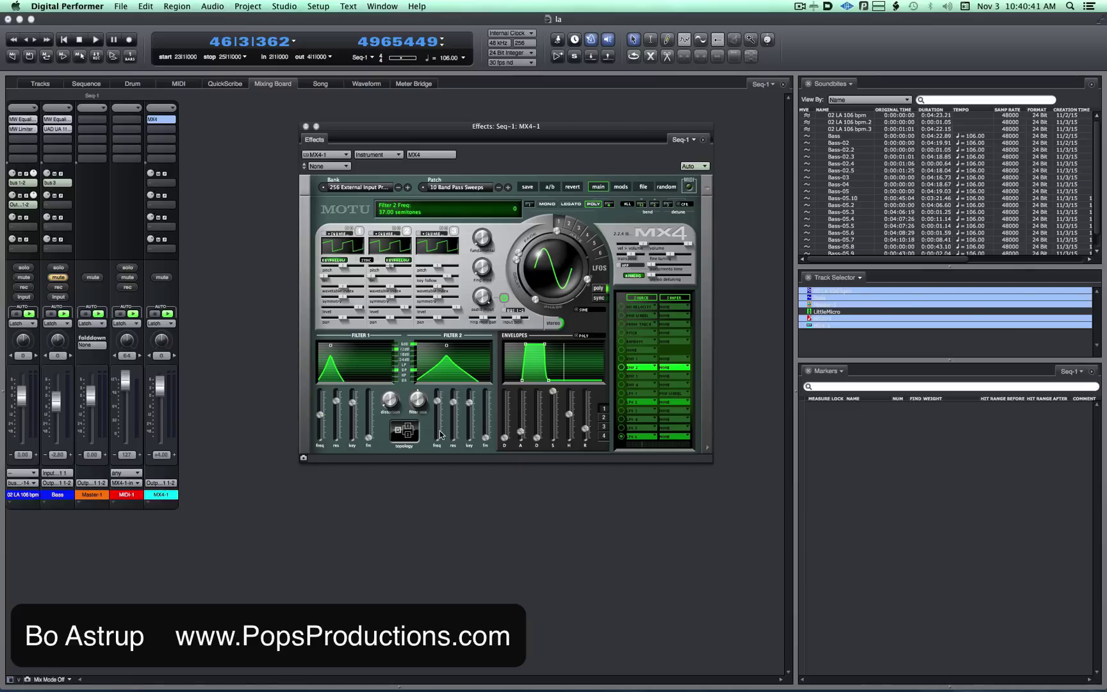